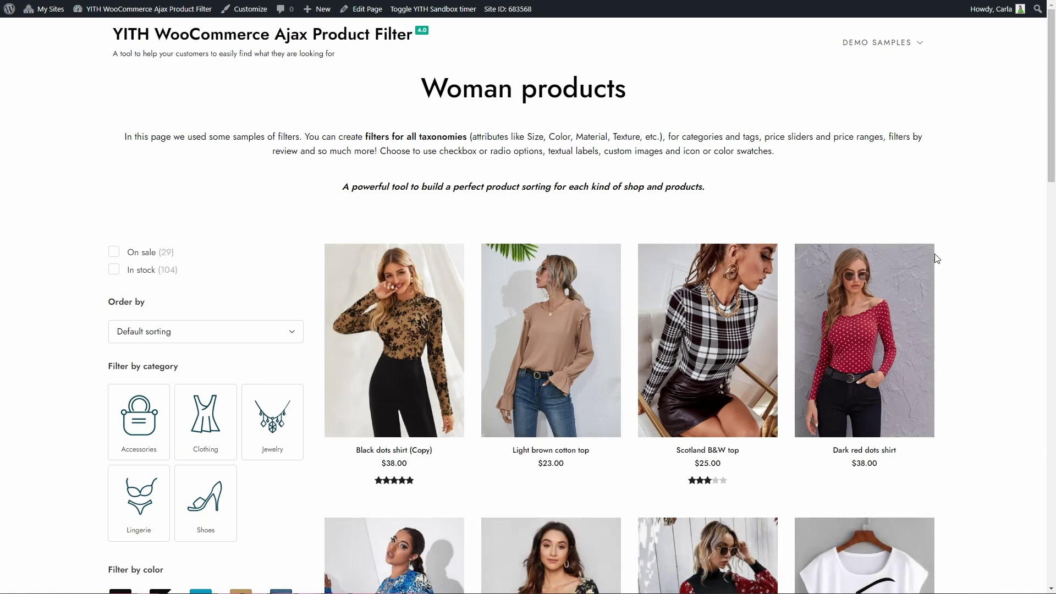
Examine the sidebar filters on the Woman products page, including category, color, pattern, material, size, price, review and style
scroll(85, 242, down, 2)
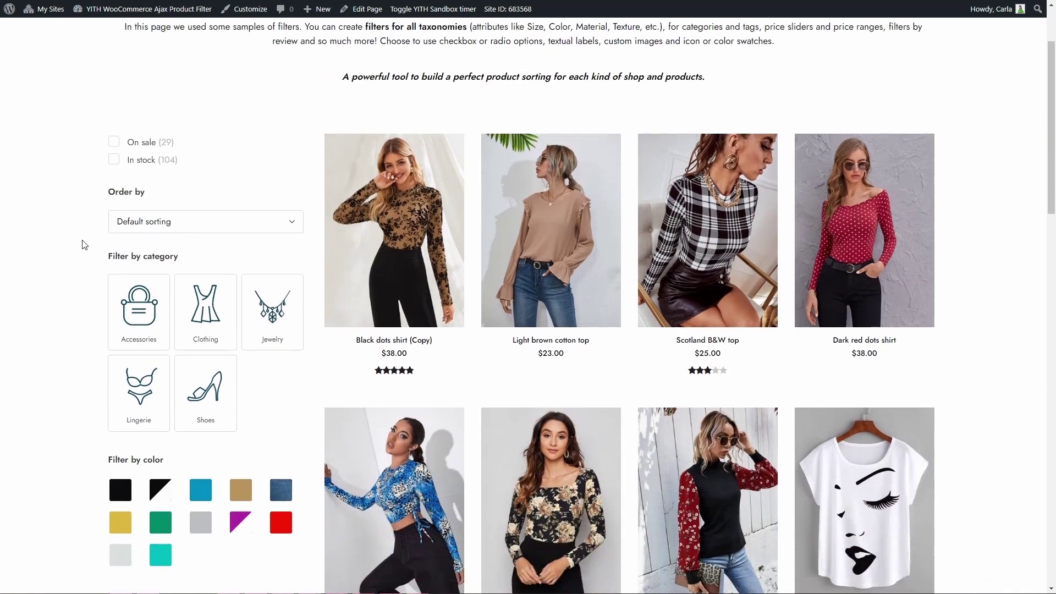
scroll(84, 244, down, 9)
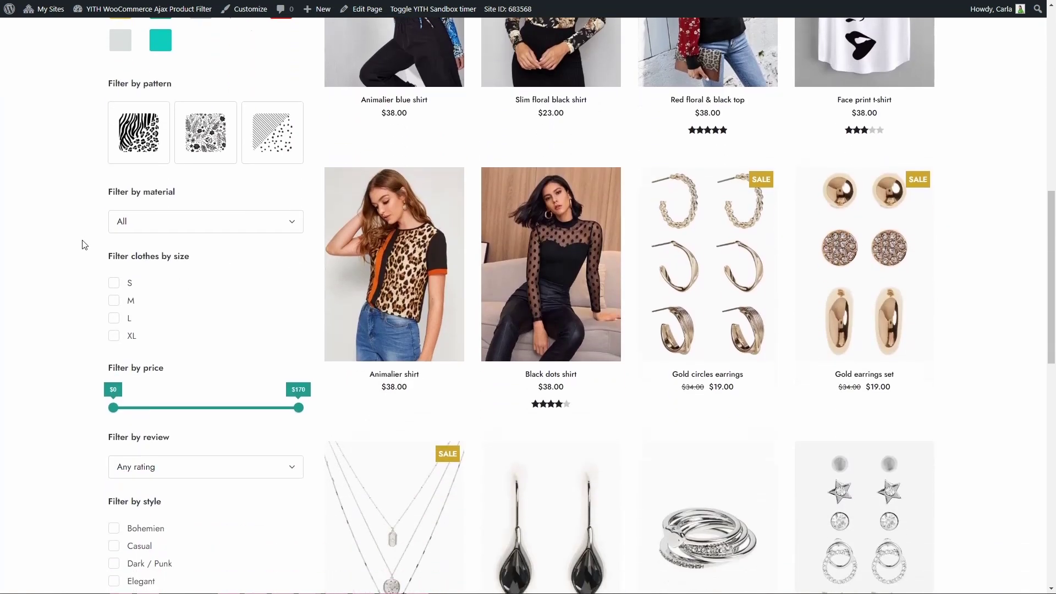
scroll(84, 245, down, 2)
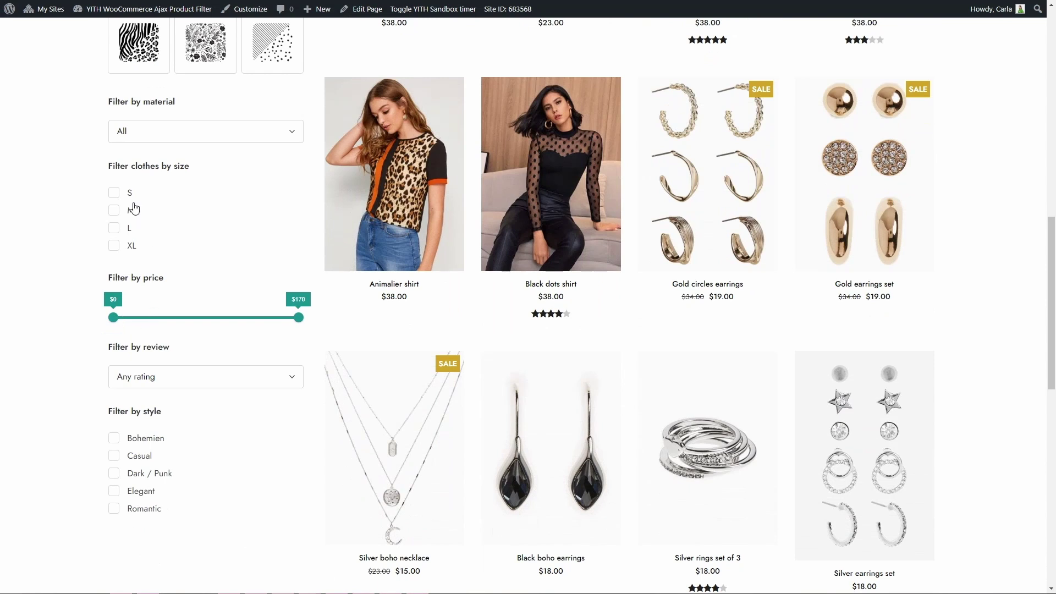
click(130, 140)
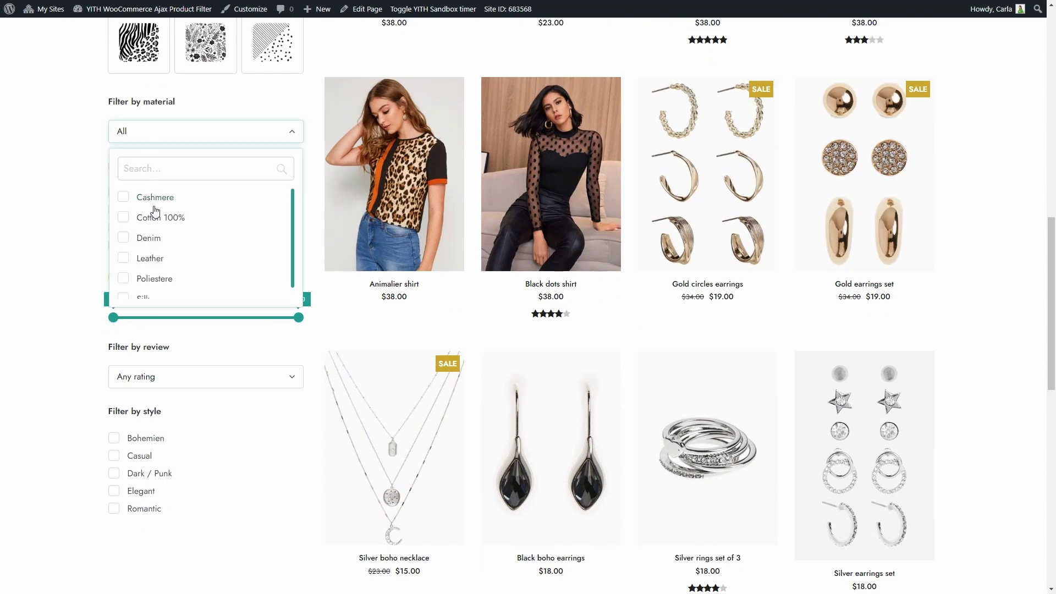
click(160, 137)
scroll(160, 137, up, 3)
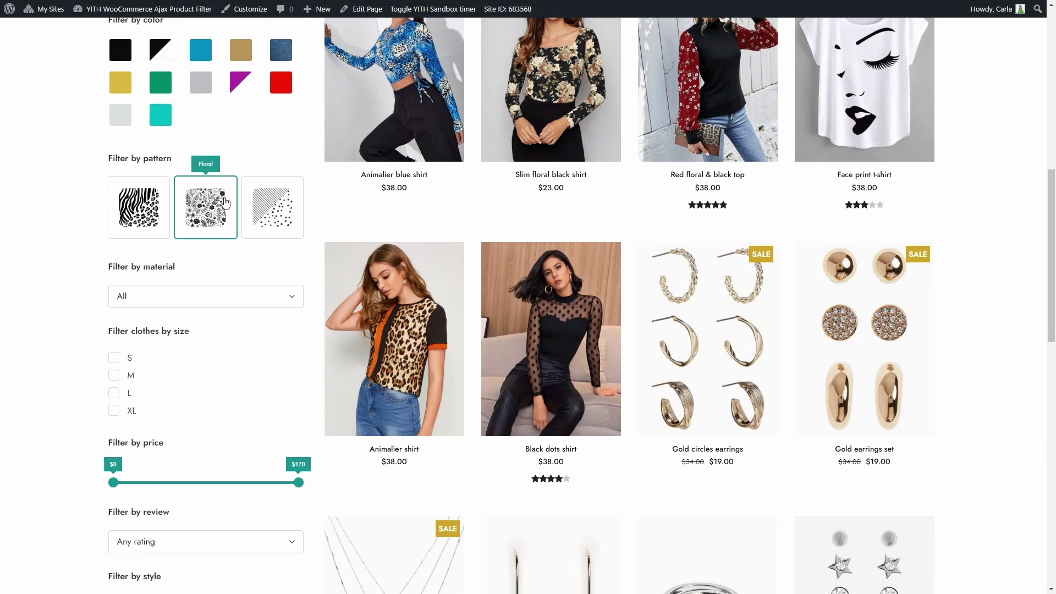
scroll(262, 193, up, 3)
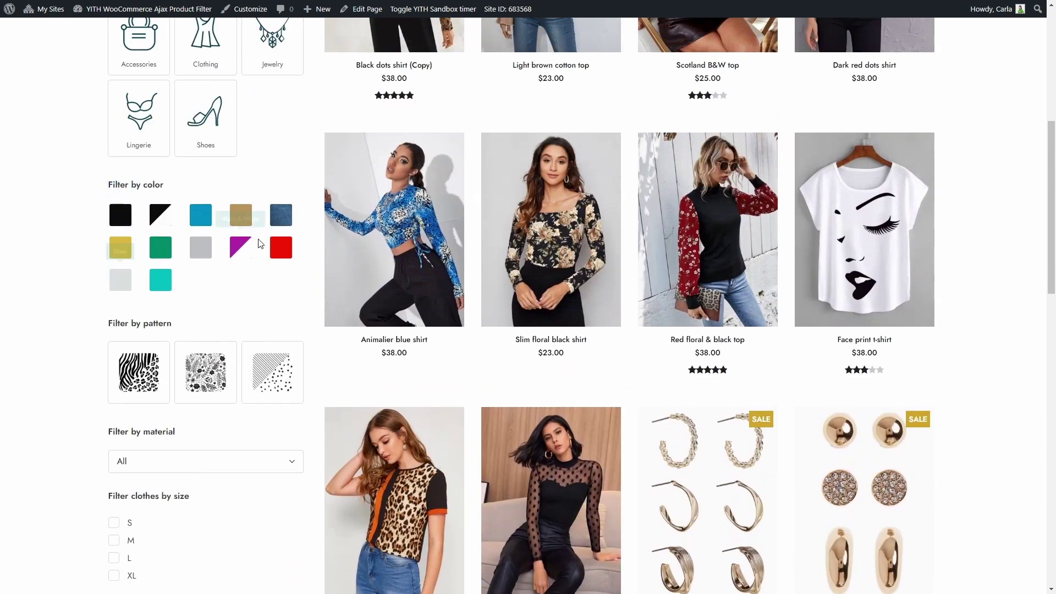
scroll(266, 170, up, 5)
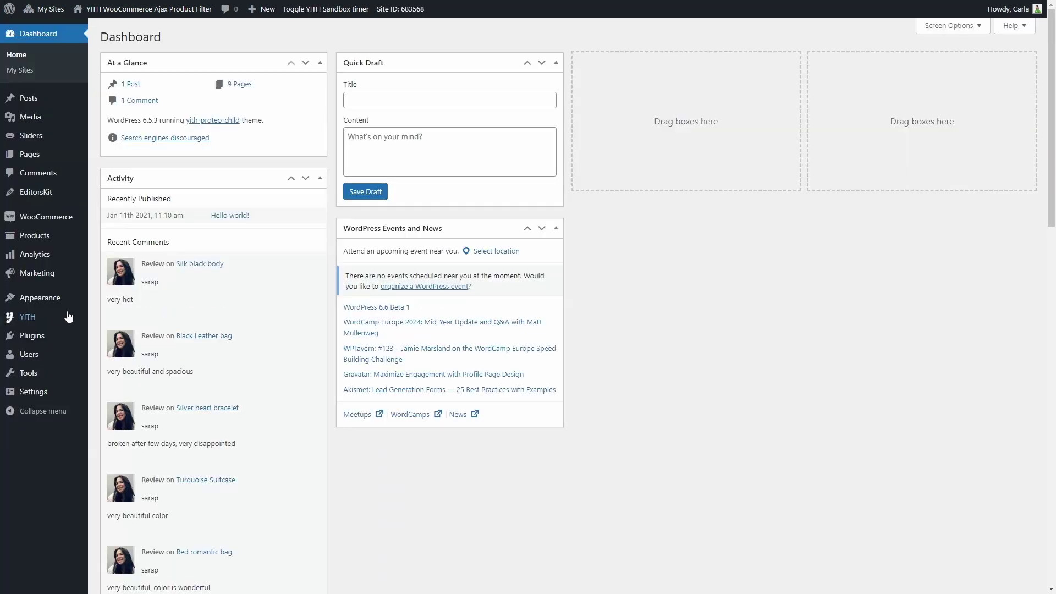
Open the general options of the YITH Ajax Product Filter plugin from the WordPress dashboard
mouse_move(58, 317)
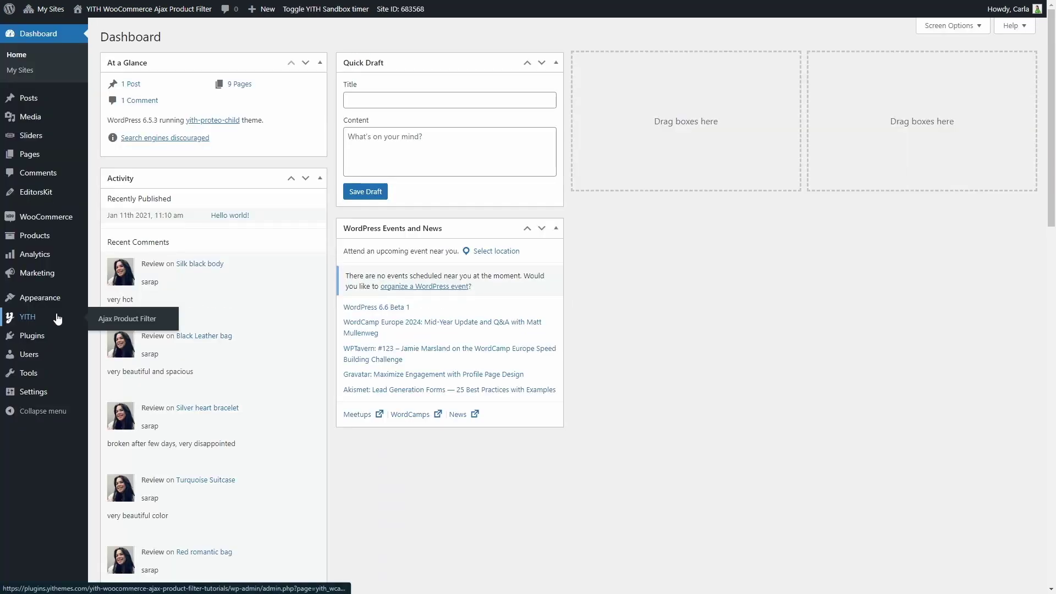
click(108, 315)
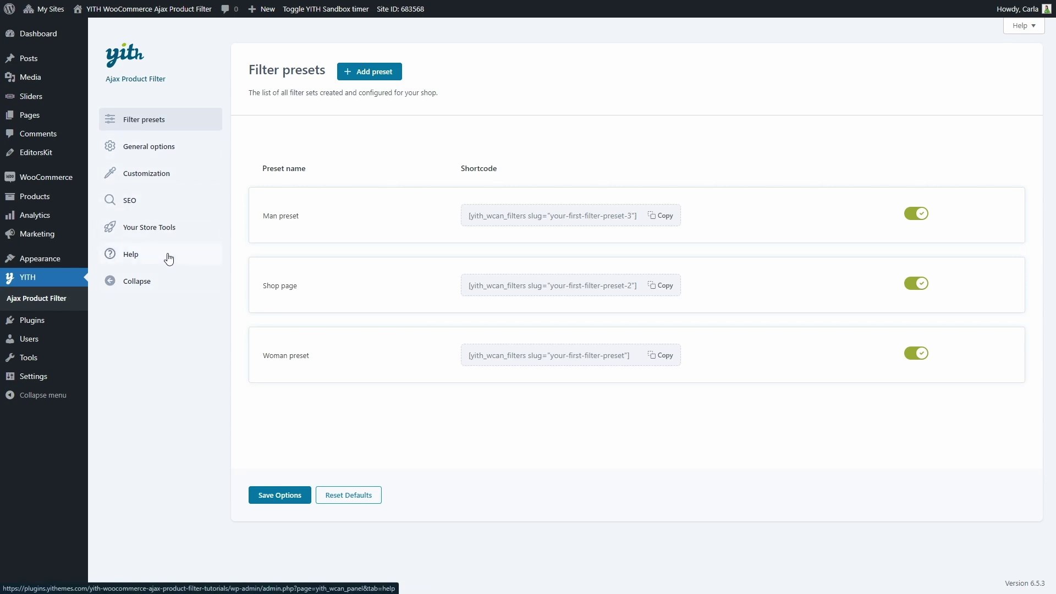
click(136, 282)
click(113, 261)
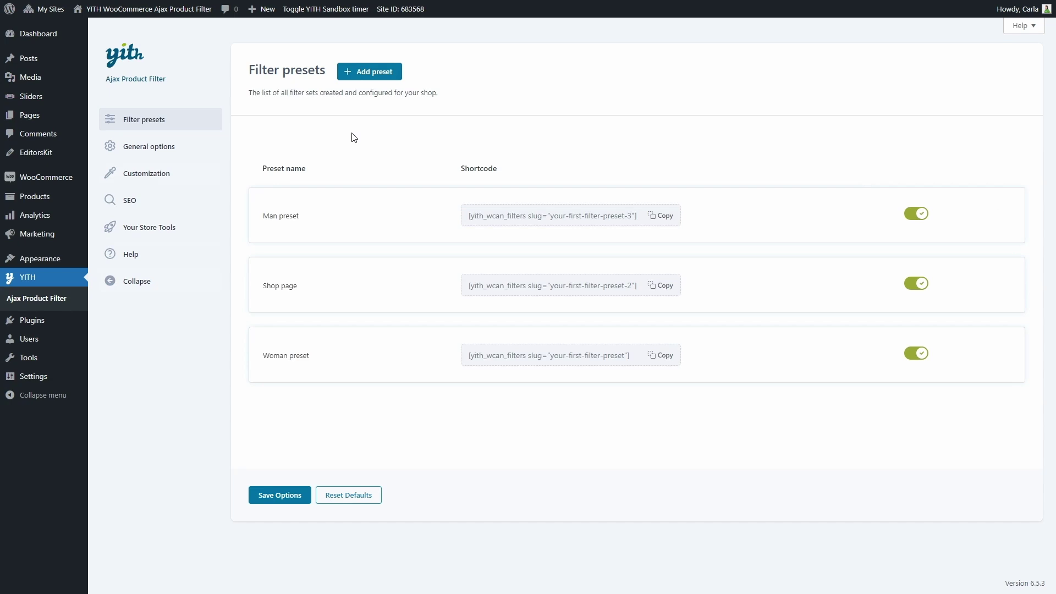
click(187, 155)
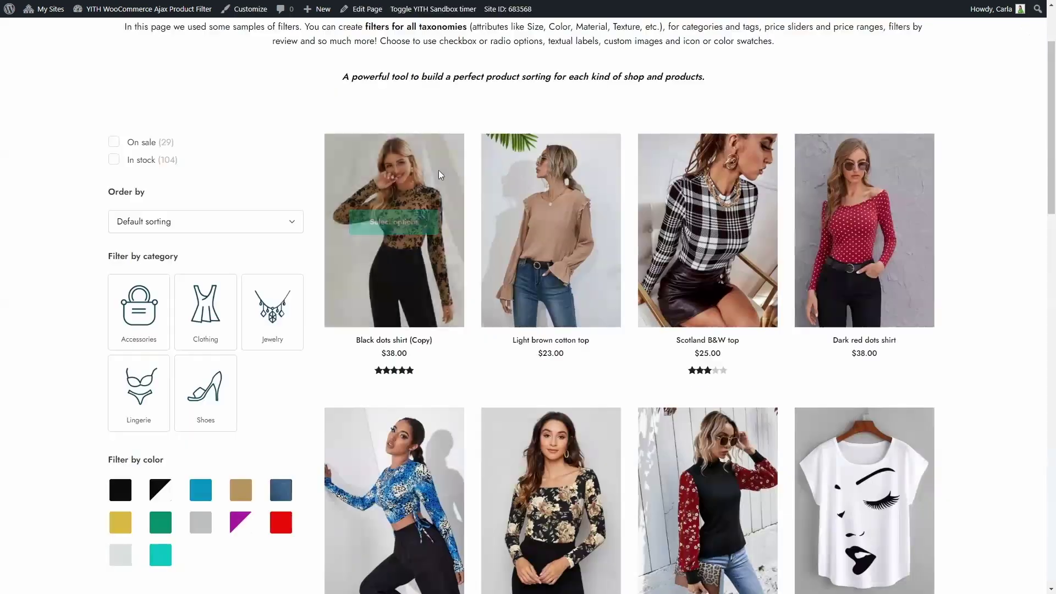
Filter the Woman products page by the Accessories category to check the instant result mode
click(139, 315)
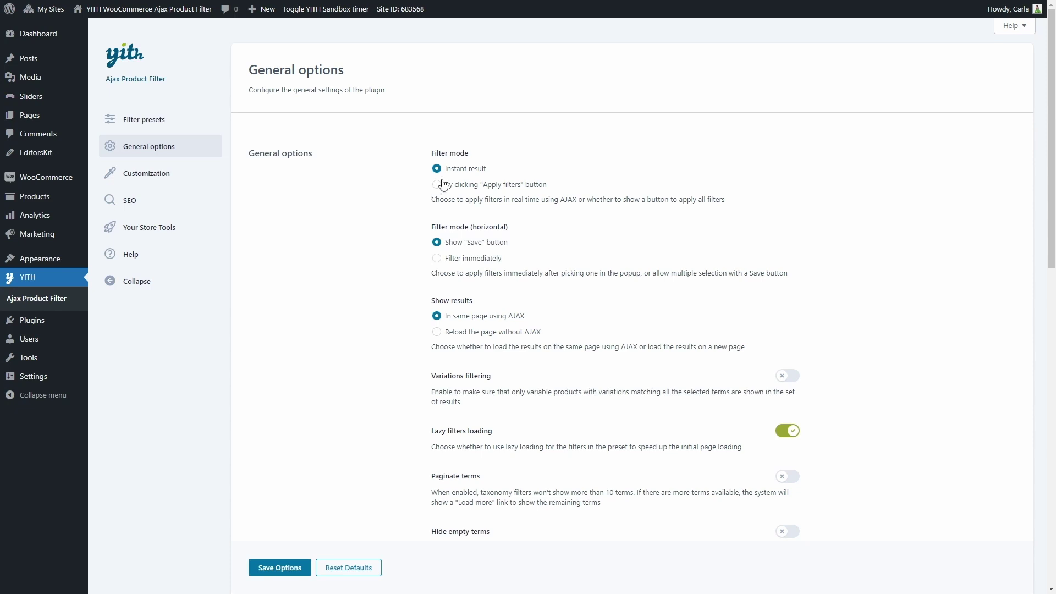
Enable Variations filtering in the plugin's general options and save the options
scroll(404, 248, down, 2)
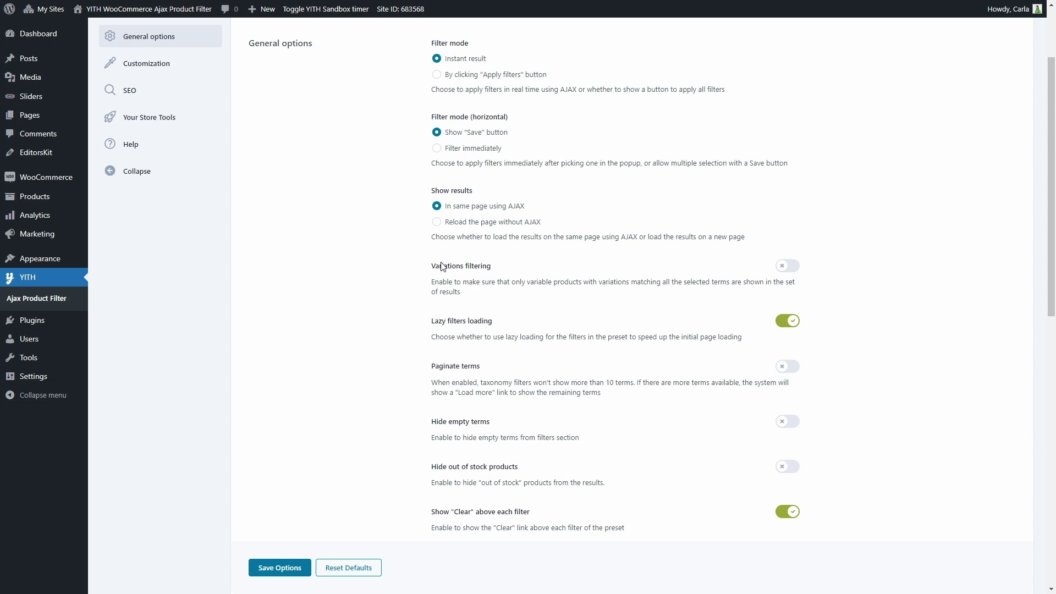
click(791, 268)
click(283, 567)
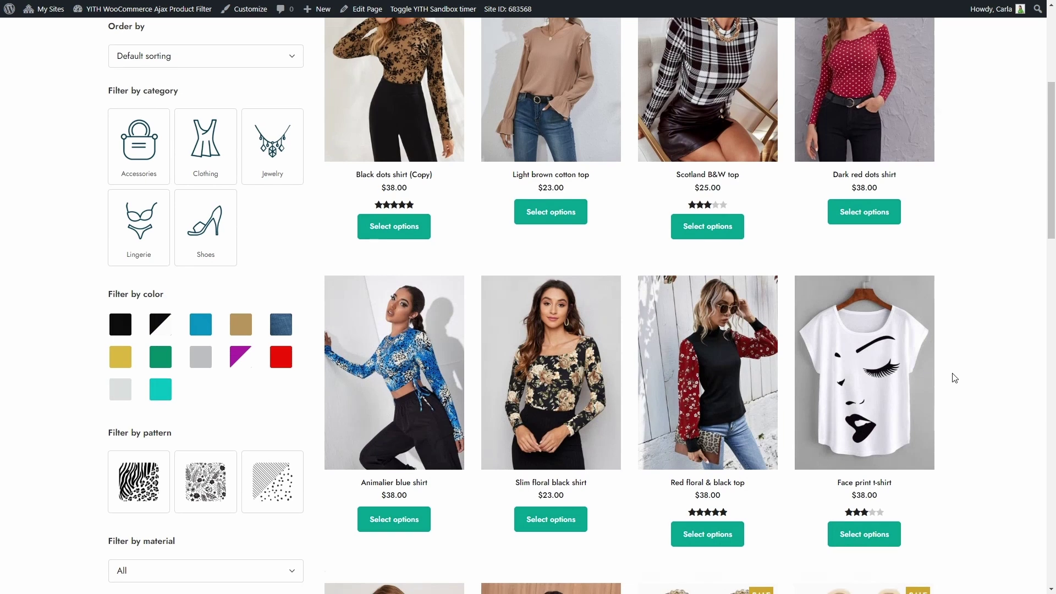
Filter the Woman products page by clothing size M and the purple-and-white color swatch
scroll(880, 390, down, 2)
click(112, 542)
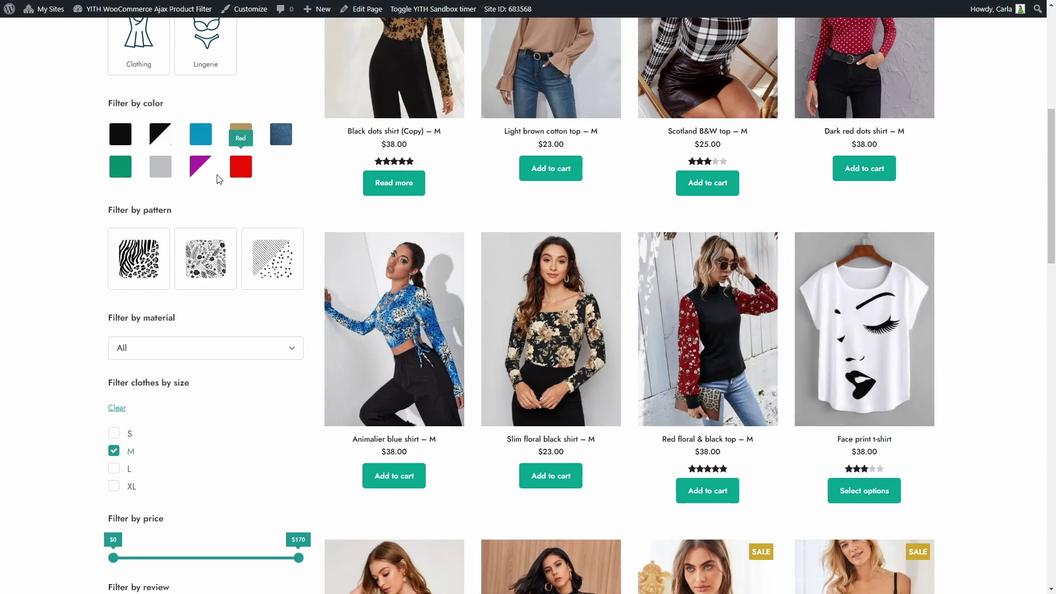
click(201, 167)
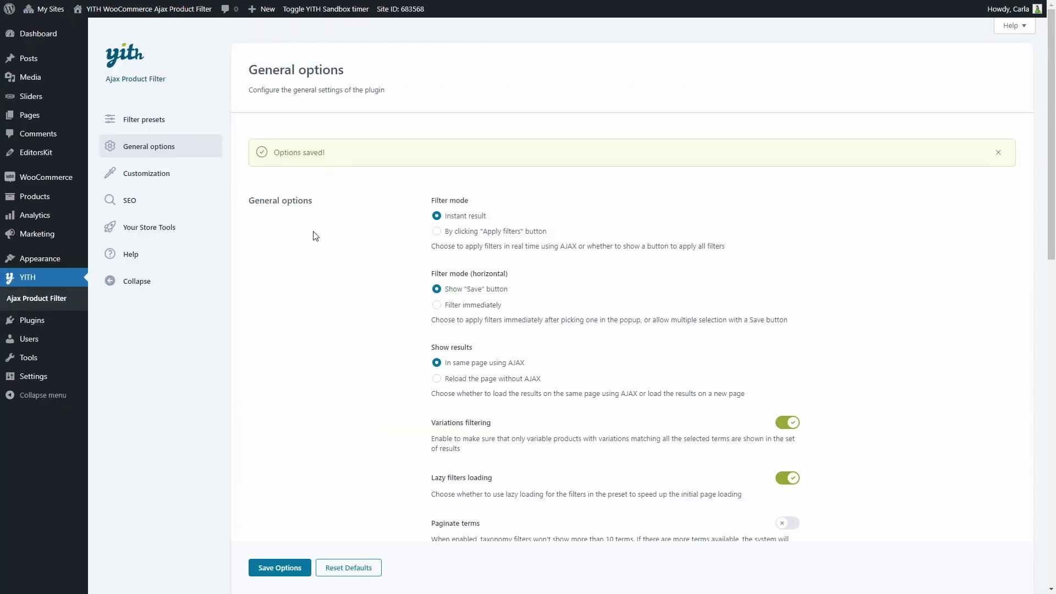
Enable Paginate terms in the plugin's general options and save the options
scroll(314, 234, down, 3)
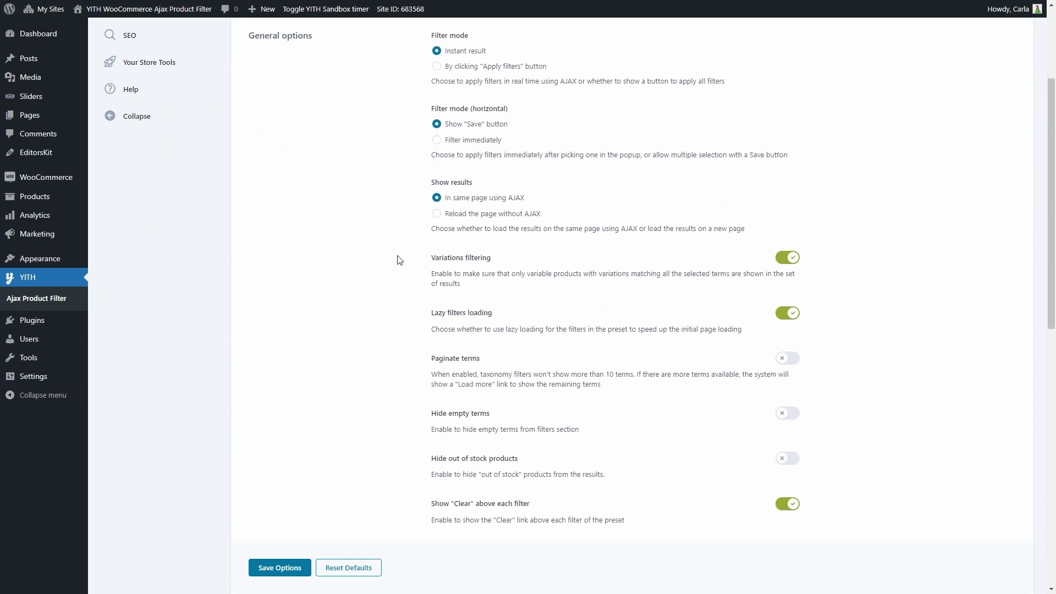
mouse_move(74, 179)
click(795, 360)
click(280, 567)
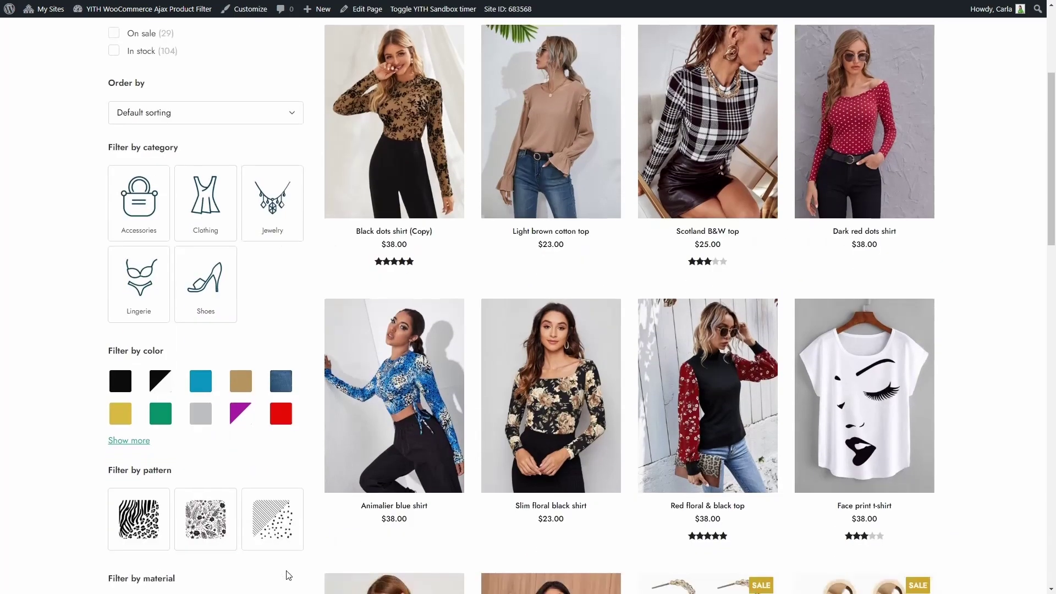
Expand the color filter on the Woman products page to show the remaining swatches
scroll(289, 575, down, 2)
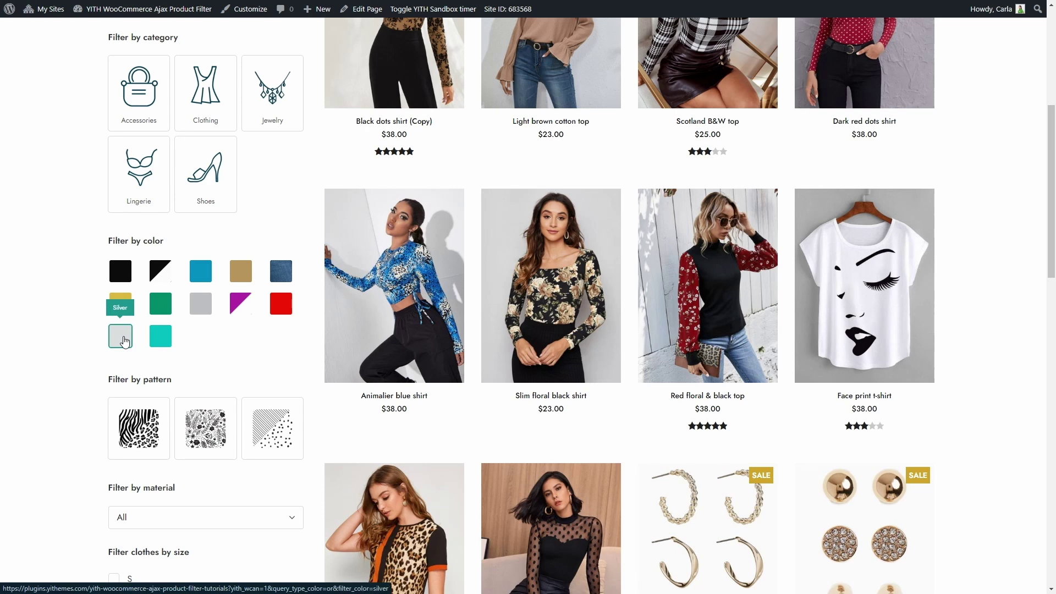
click(120, 336)
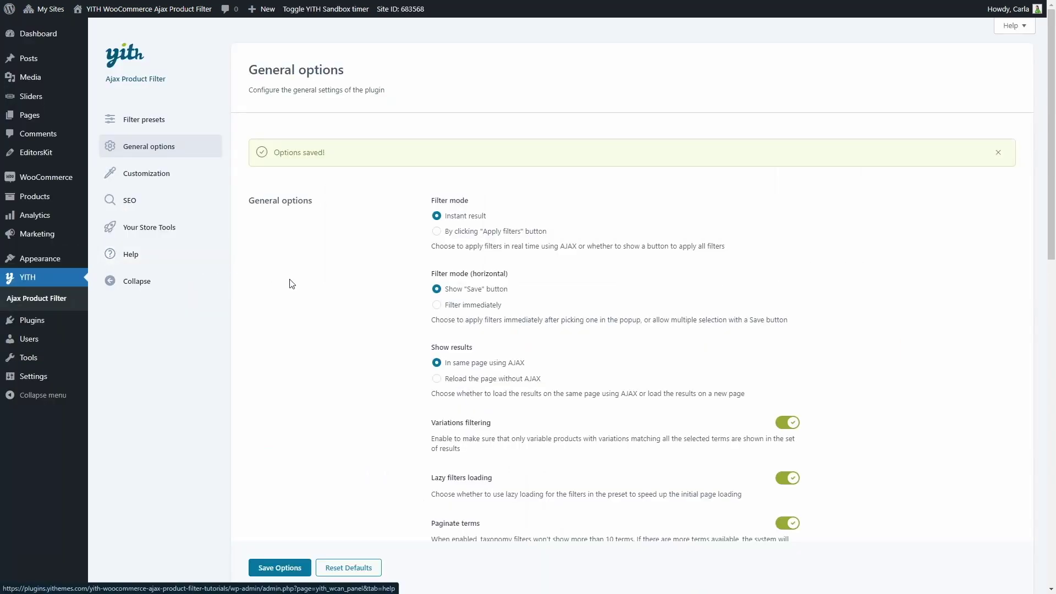
Enable Hide out of stock products in the plugin's general options and save the options
scroll(307, 292, down, 7)
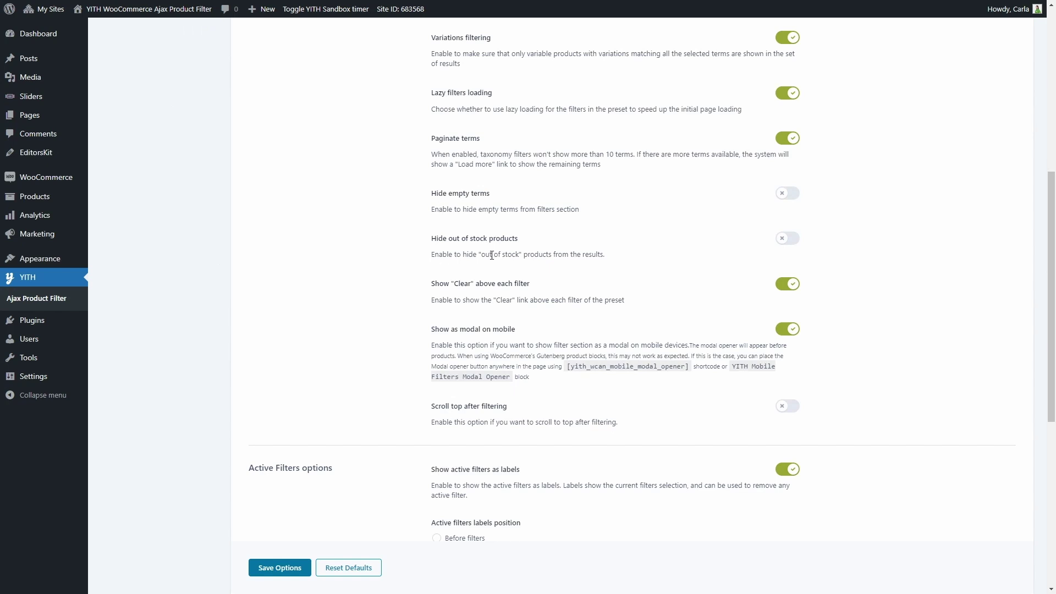
click(781, 245)
click(297, 568)
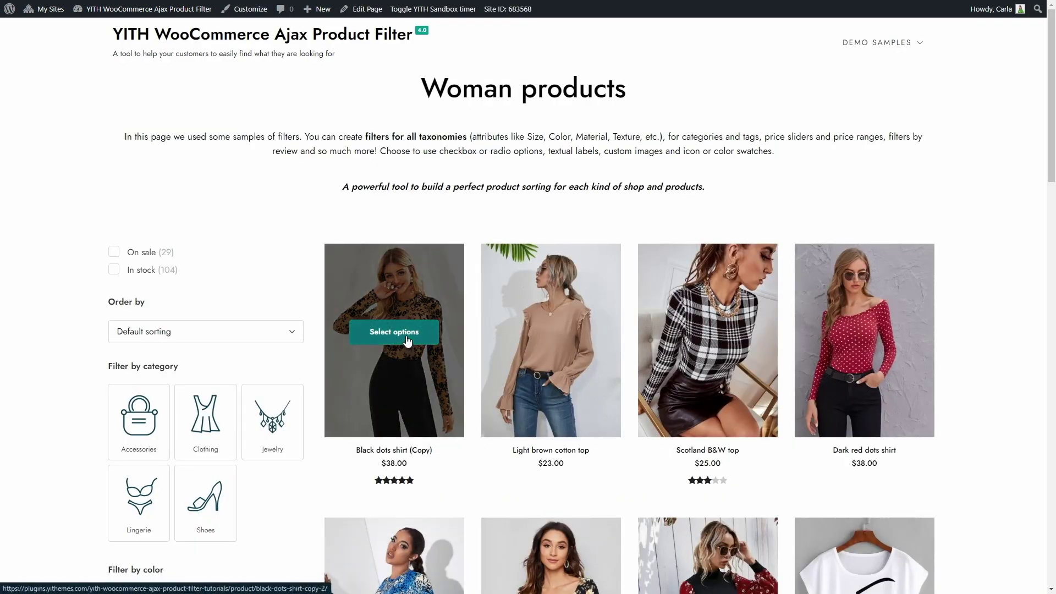
Check the stock of the Black dots shirt (Copy) in size L and return to the product list
click(413, 336)
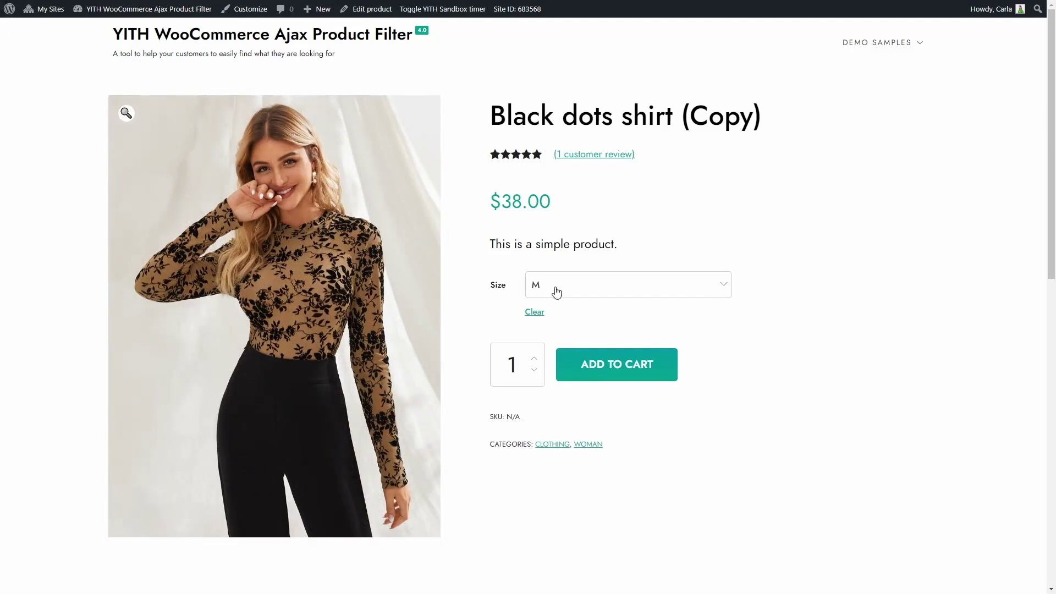
click(575, 286)
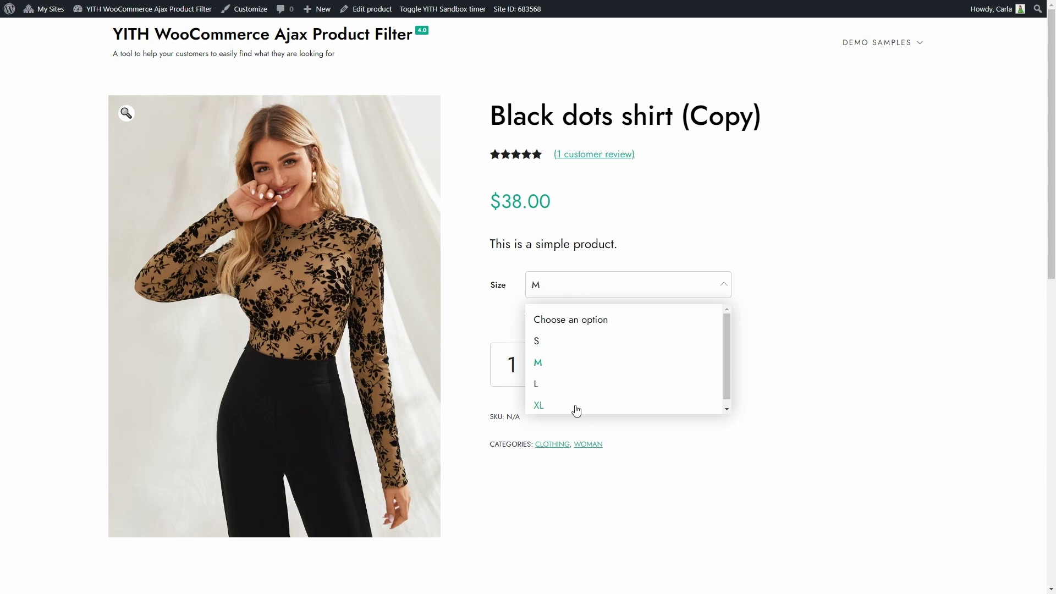
click(537, 385)
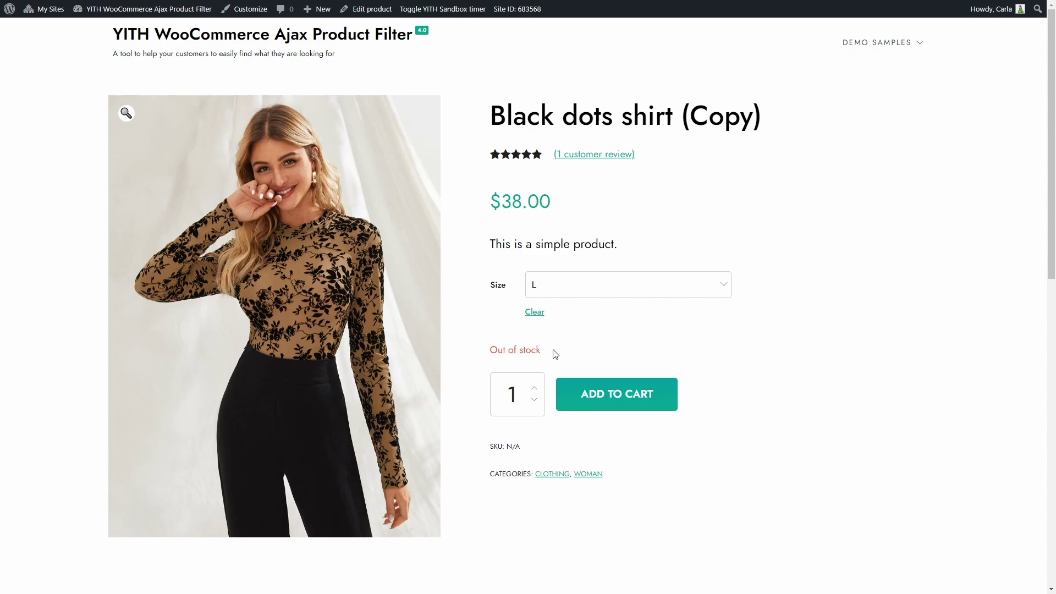
key(alt+Left)
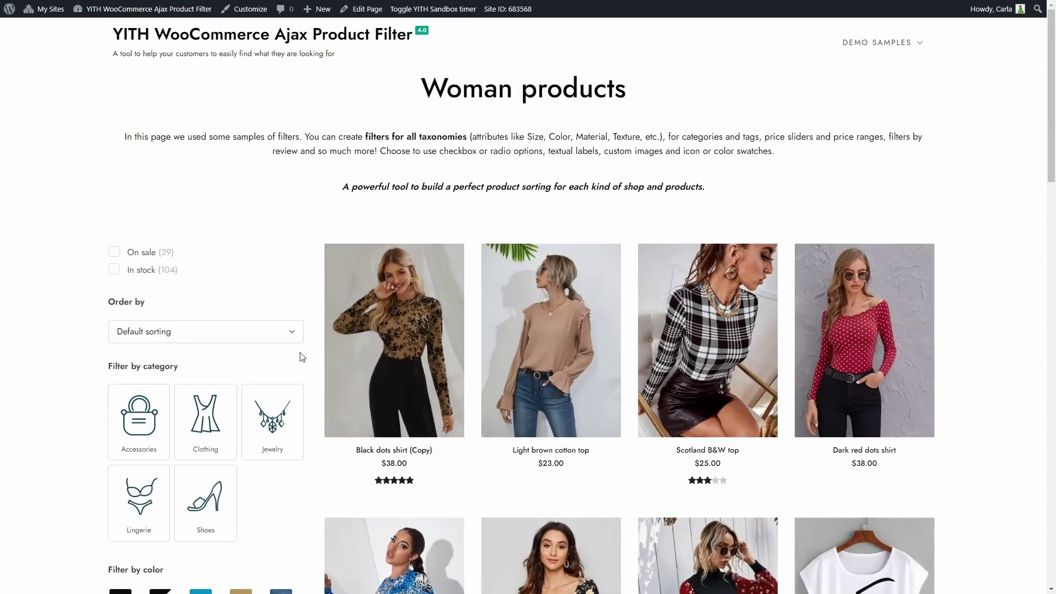
Filter the Woman products page by size S, reset the filters, and filter by size L
scroll(297, 358, down, 8)
click(114, 448)
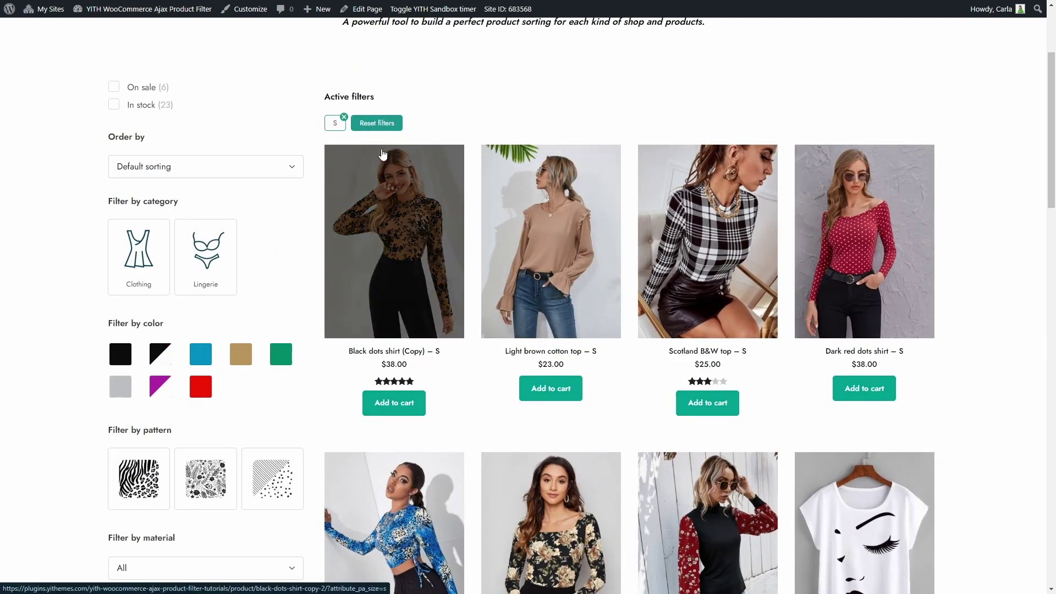
click(353, 121)
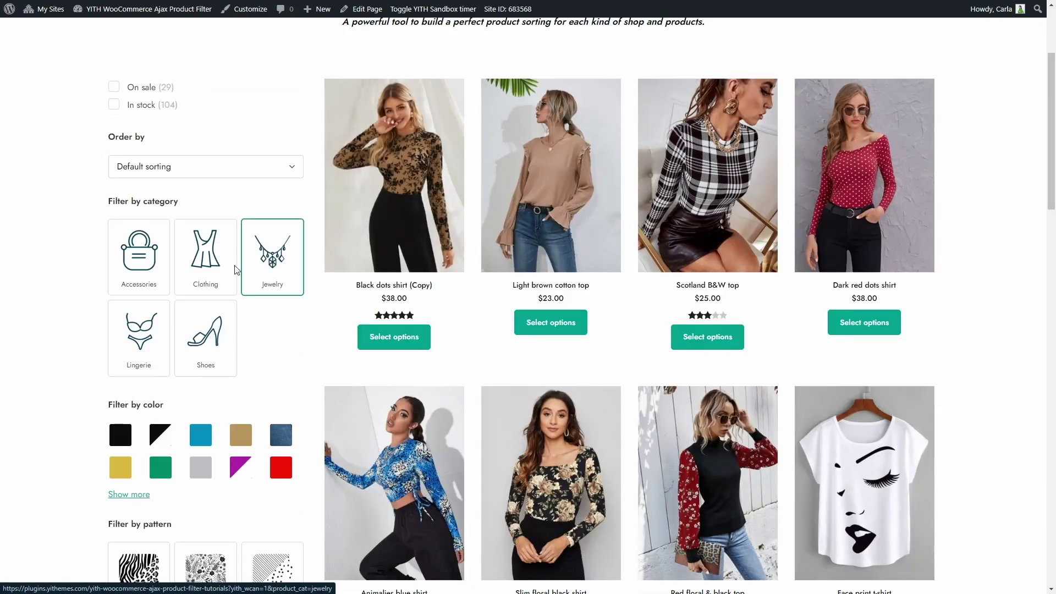
scroll(234, 265, down, 5)
click(115, 484)
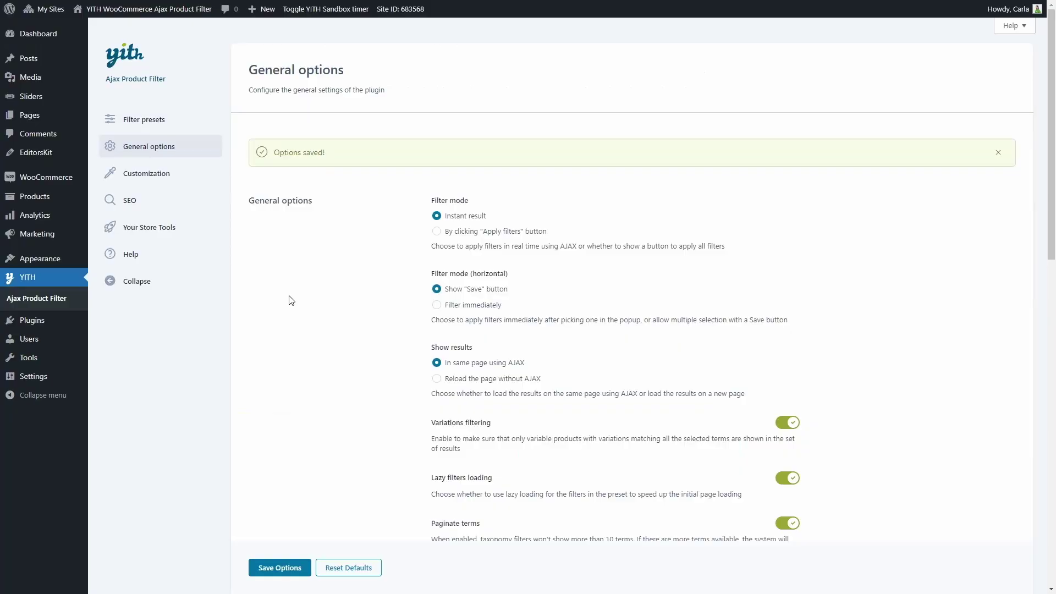
Review the remaining general options for Clear links, mobile modal, scrolling to top, active filter labels and the reset button
scroll(291, 300, down, 6)
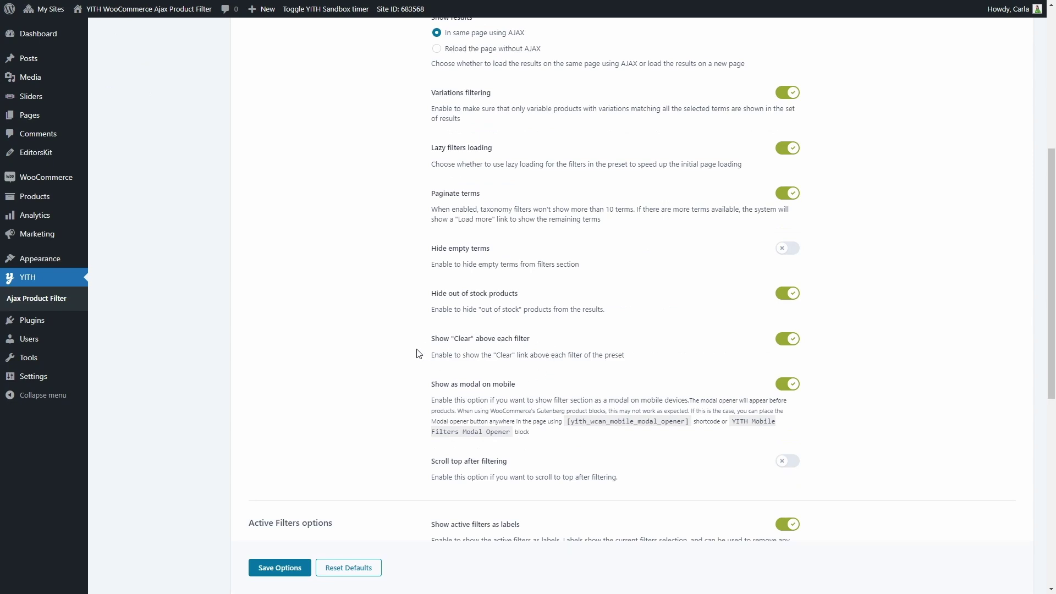
scroll(418, 353, down, 1)
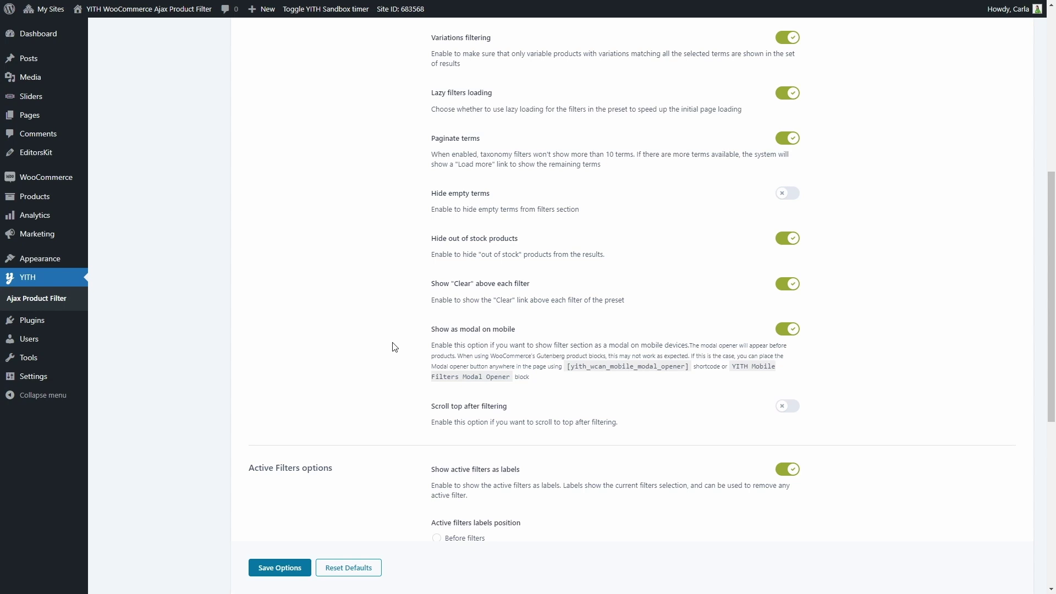
scroll(394, 347, down, 2)
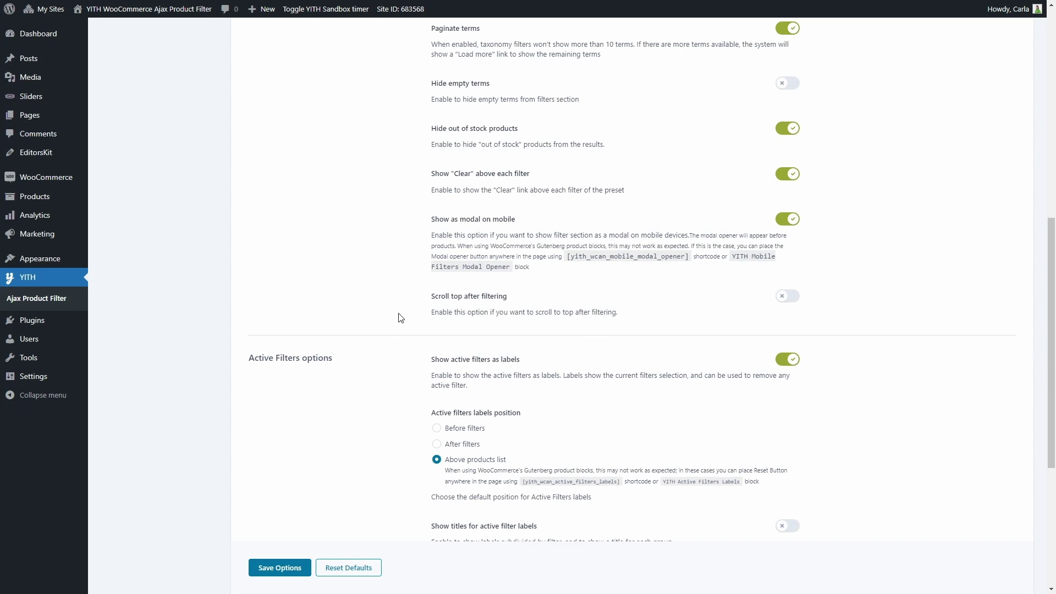
scroll(400, 318, down, 2)
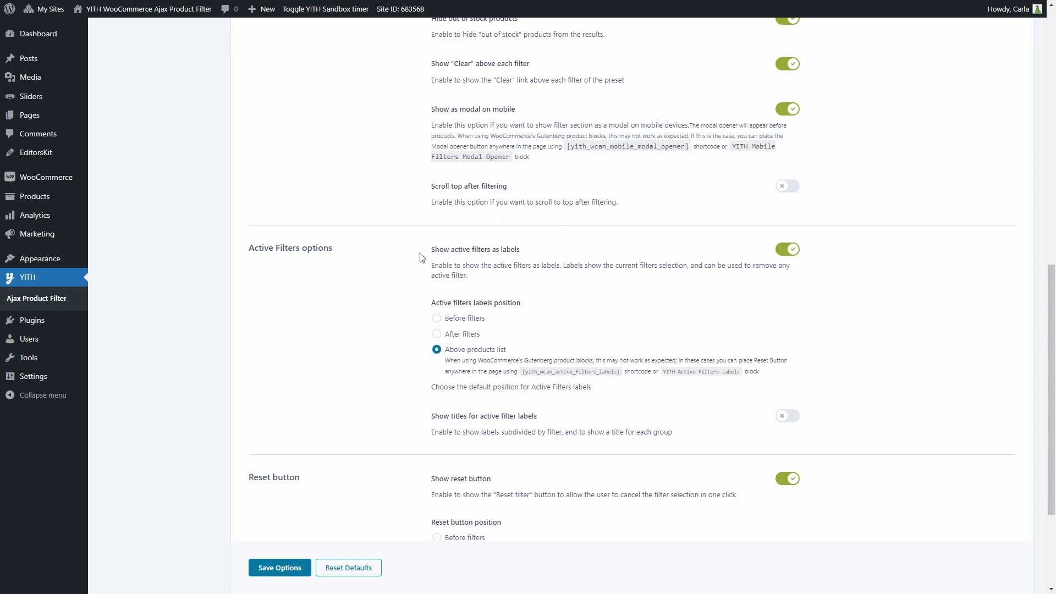
scroll(420, 258, down, 1)
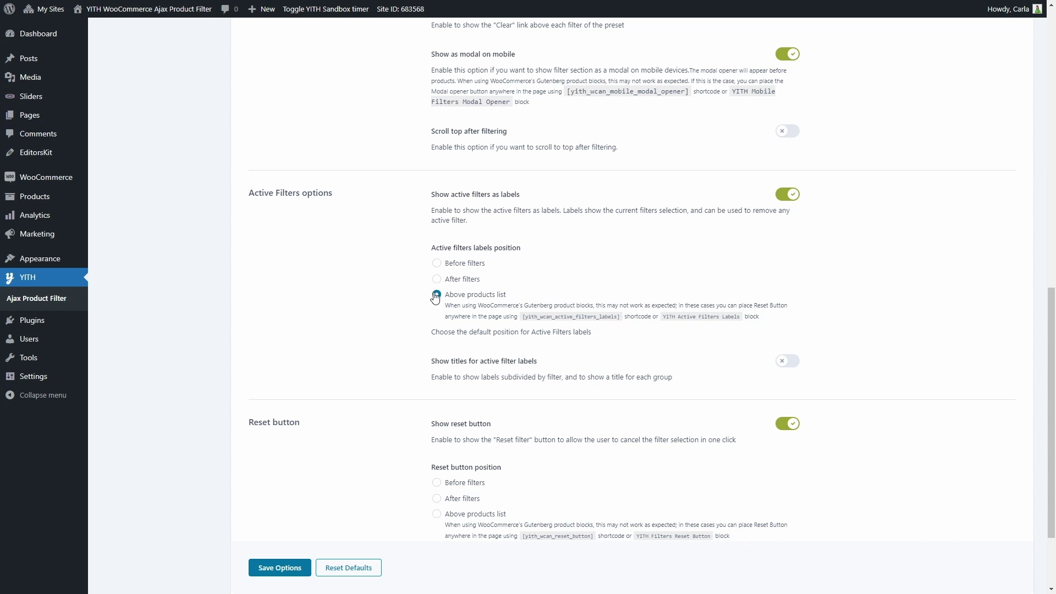
scroll(435, 297, down, 2)
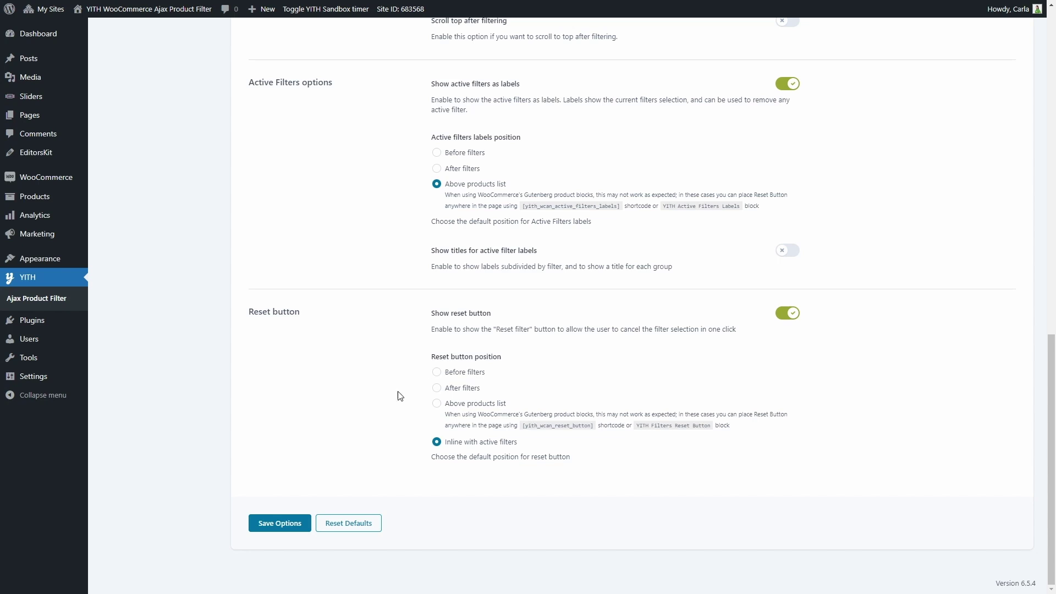
Review the Customization settings for the filters area, color swatches, labels and text, and the custom AJAX loader
scroll(443, 453, up, 20)
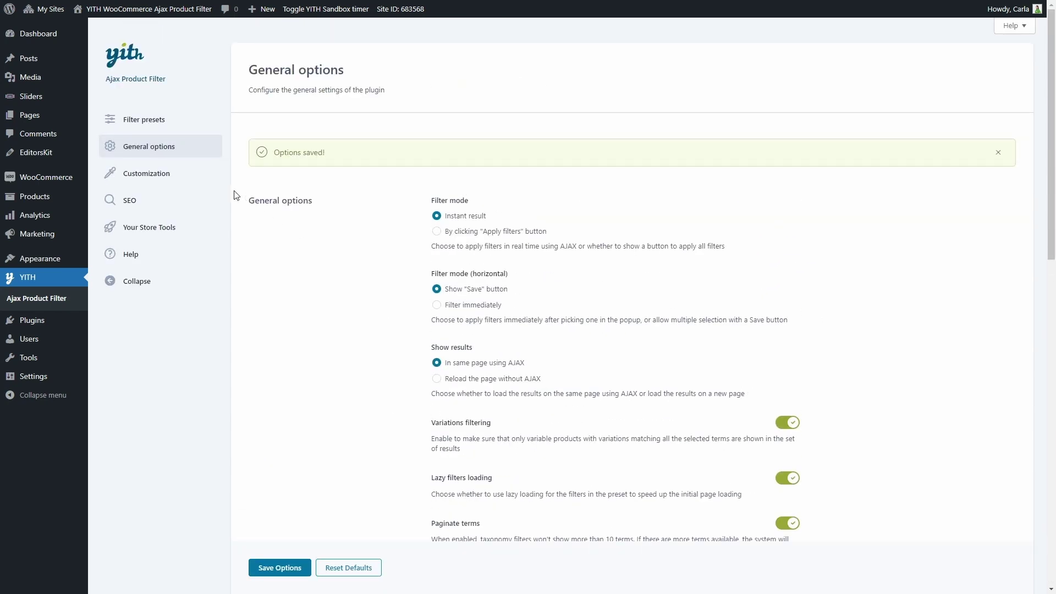
click(163, 181)
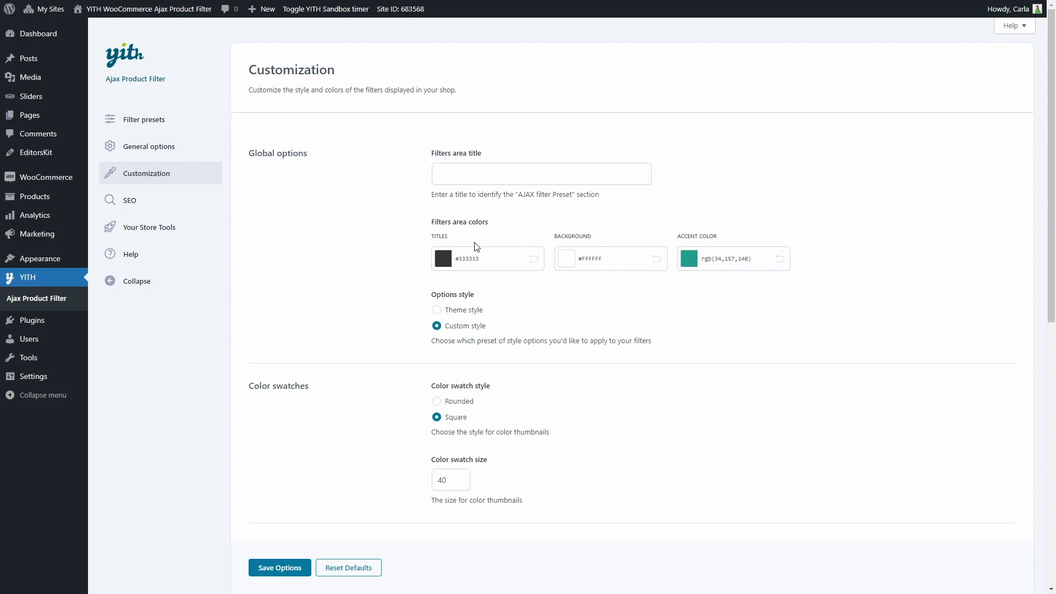
scroll(468, 323, down, 2)
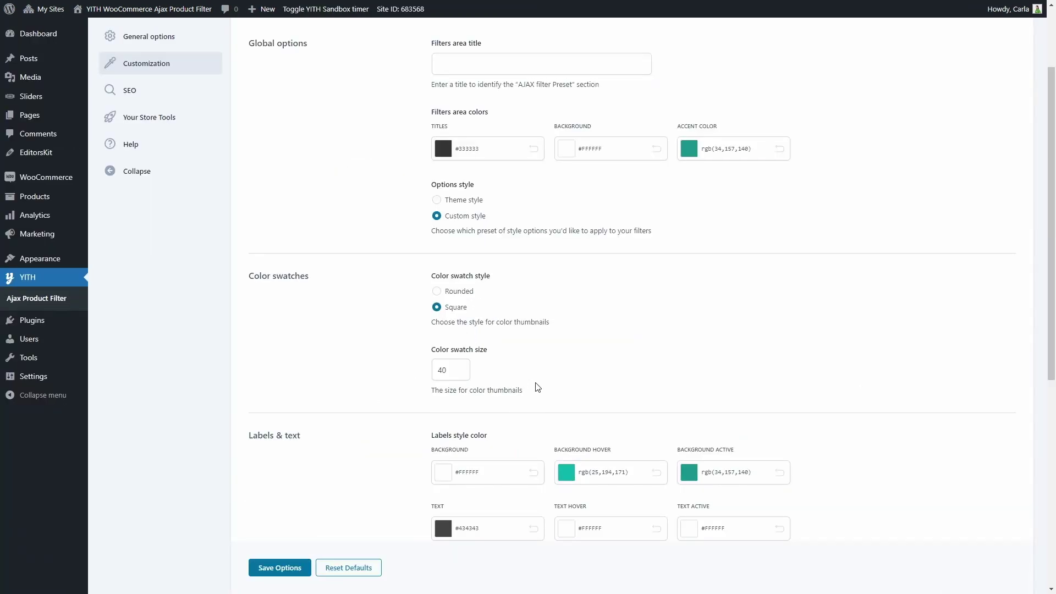
scroll(412, 360, down, 3)
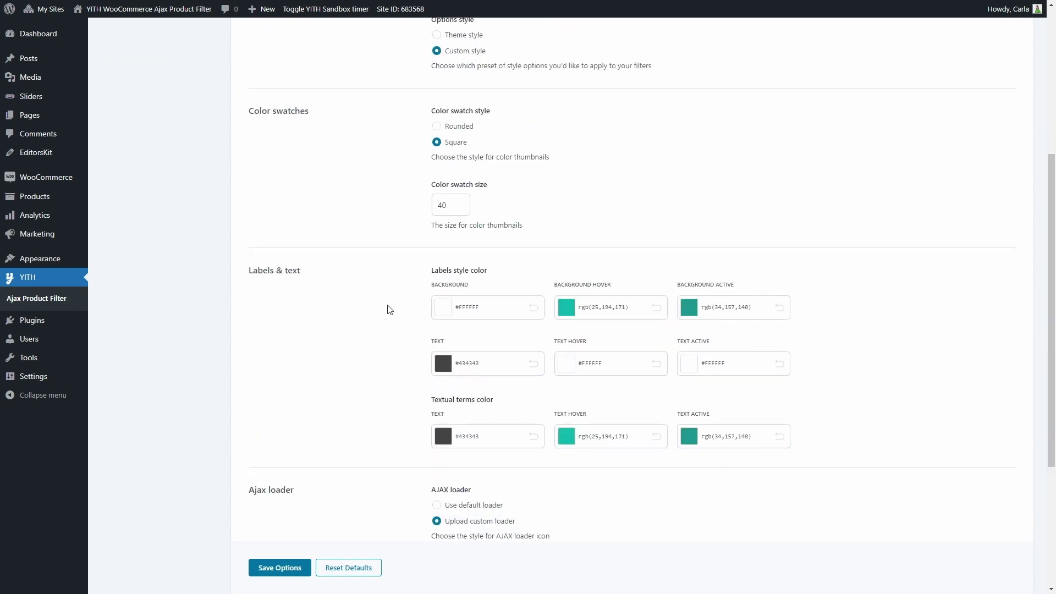
scroll(387, 344, down, 1)
scroll(387, 343, down, 4)
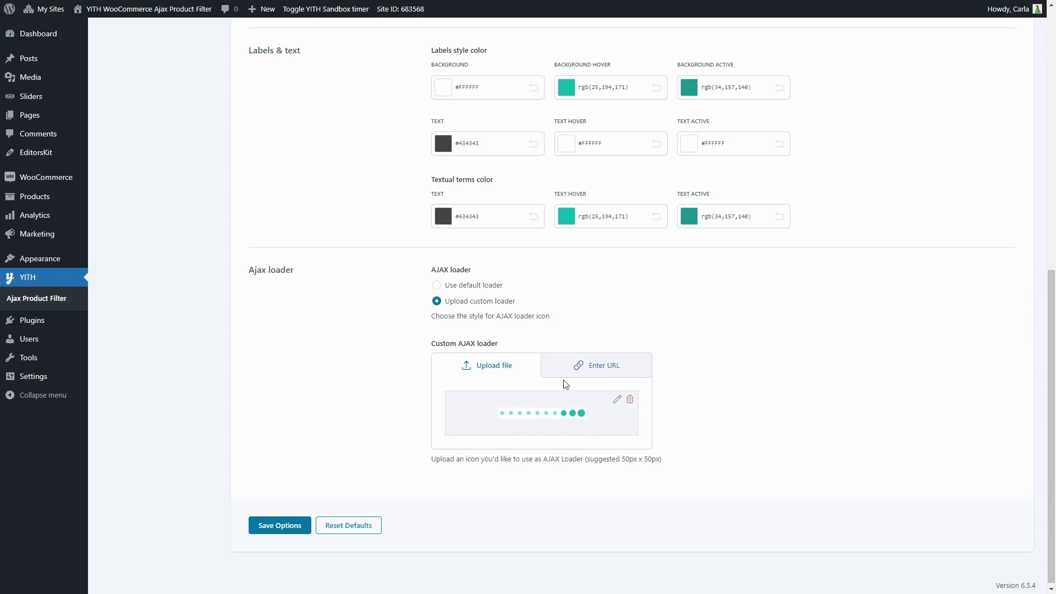
scroll(397, 410, up, 9)
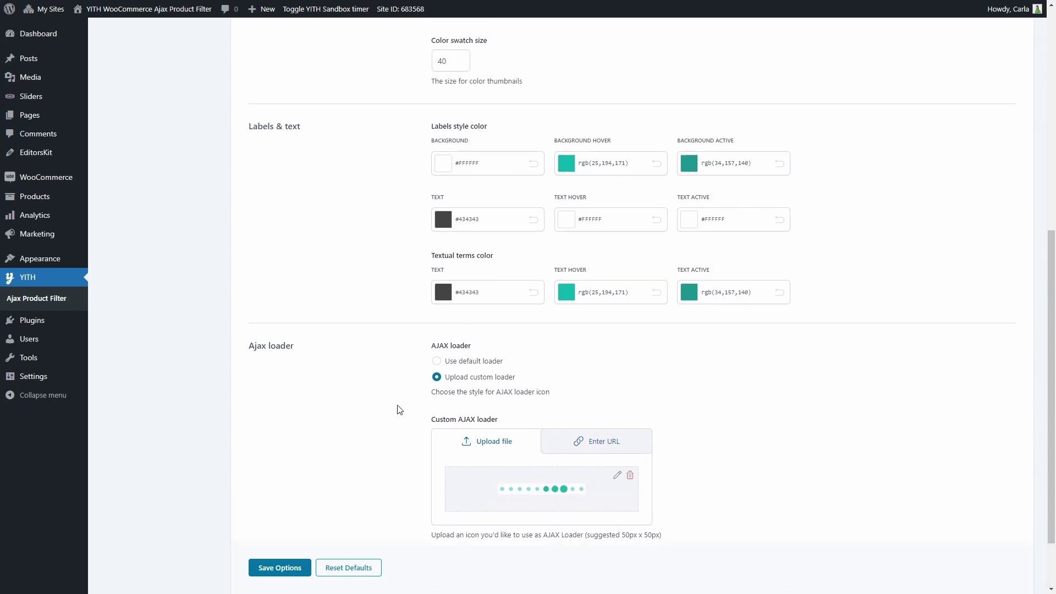
Review the SEO settings, including the available Meta tag choices, the nofollow option and the URL permalinks options
click(175, 204)
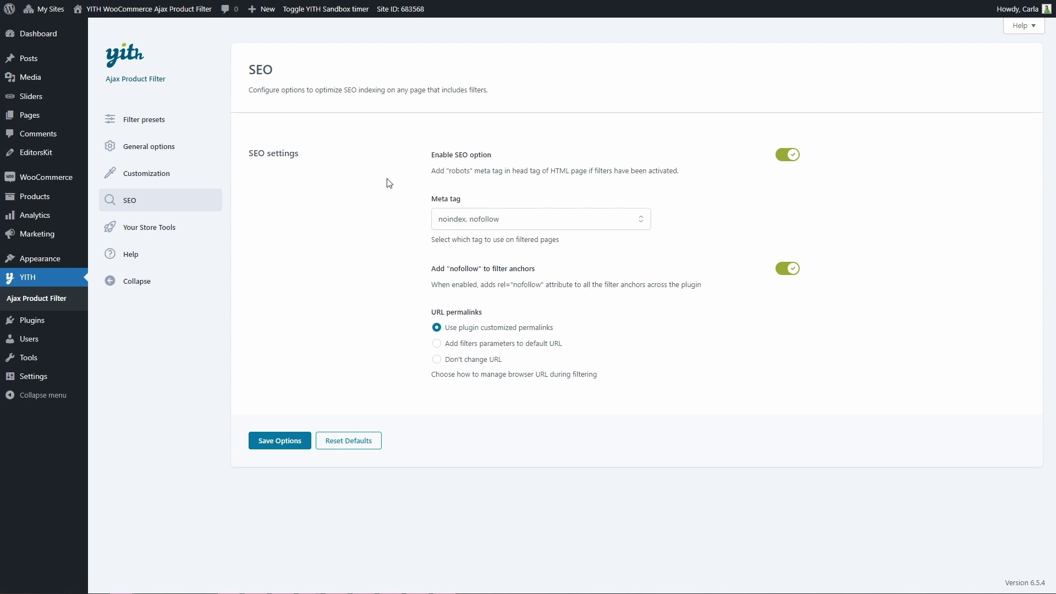
click(478, 223)
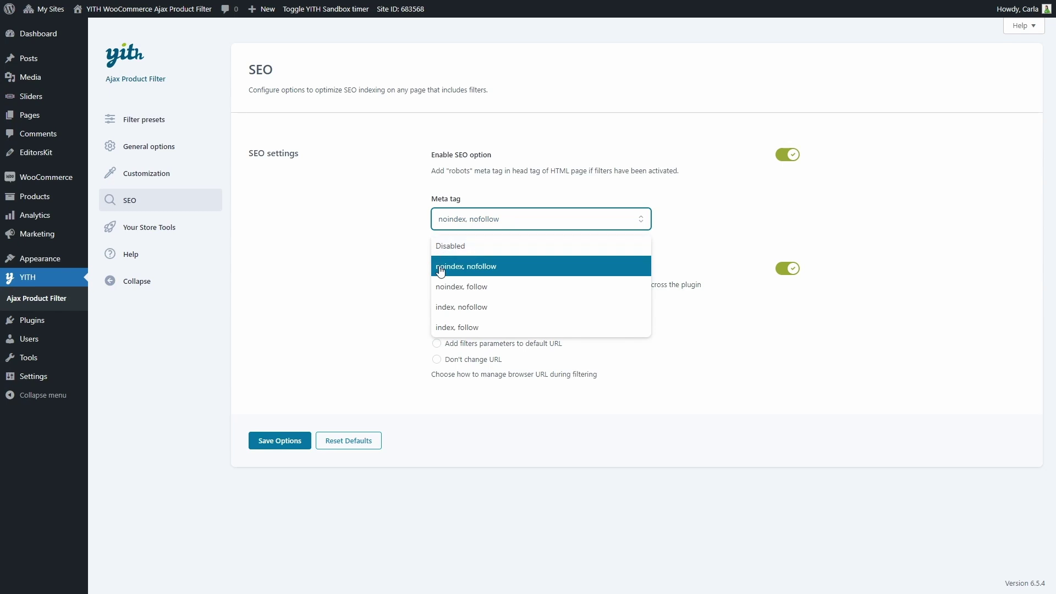
click(427, 330)
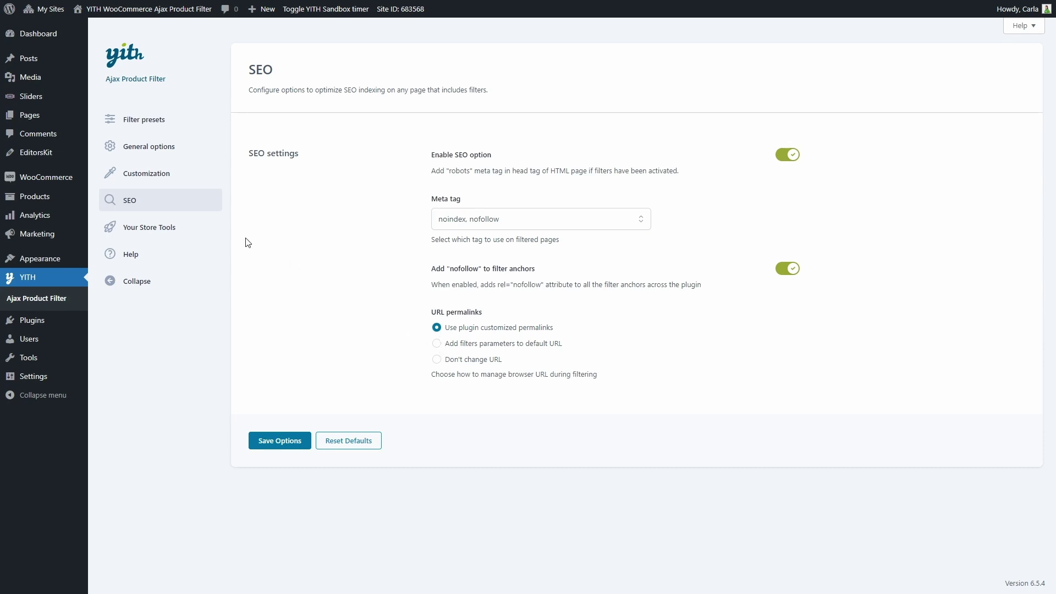
Look through the plugin's Your Store Tools page and the Help page with its tutorials, FAQs and support ticket section
click(204, 233)
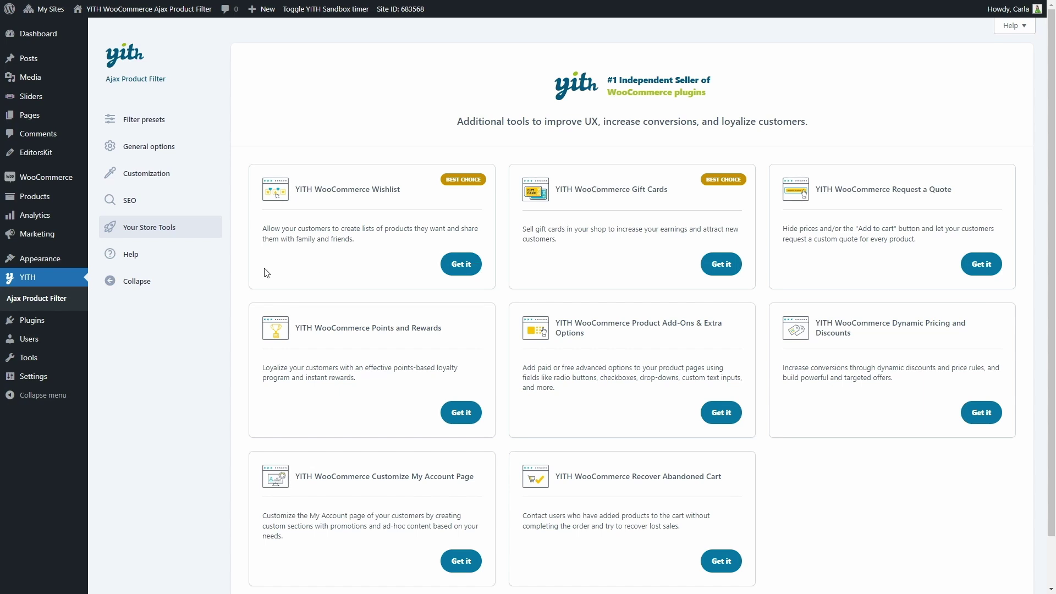
click(161, 256)
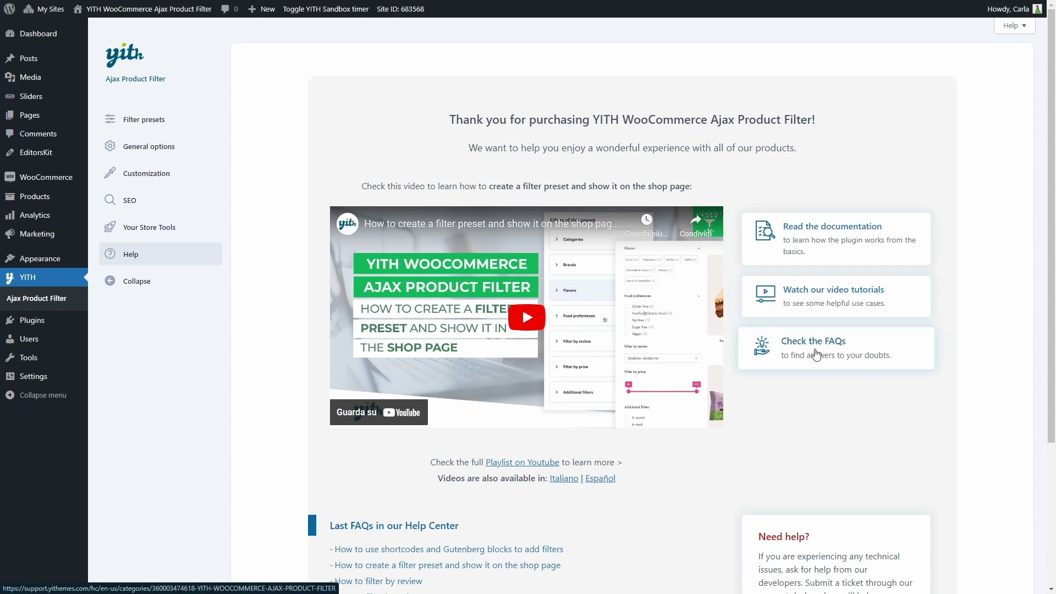
scroll(816, 354, down, 4)
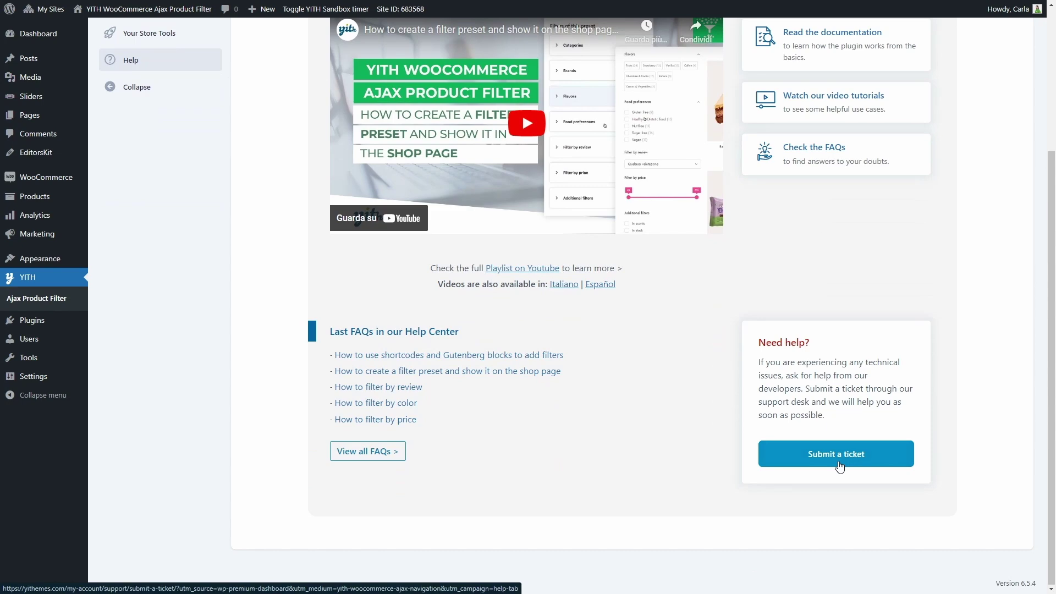
scroll(839, 466, up, 4)
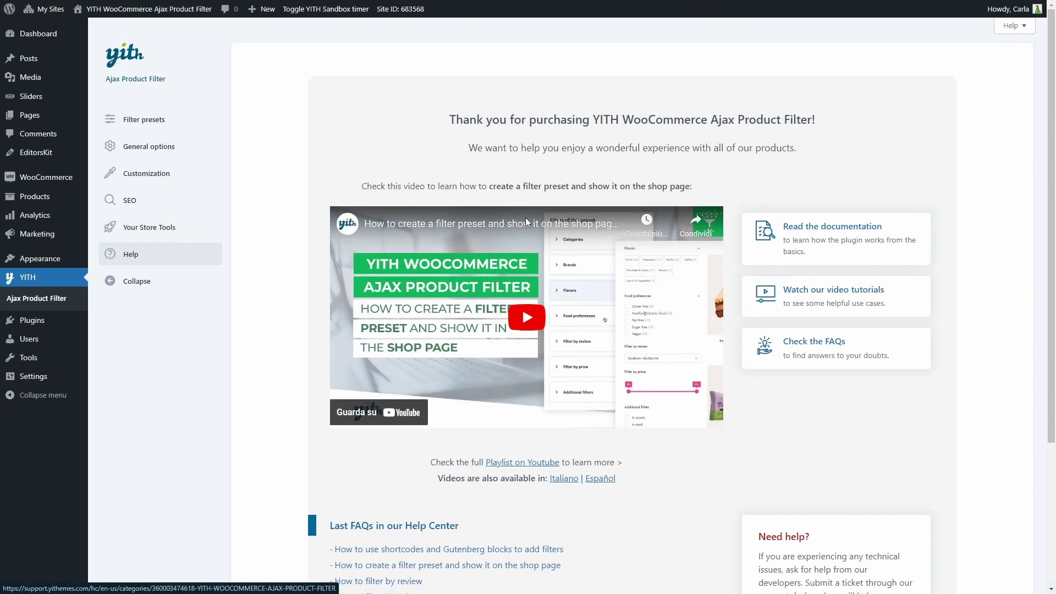
Go to the filter presets, leave the new preset form without saving, and open the Woman preset for editing
click(140, 127)
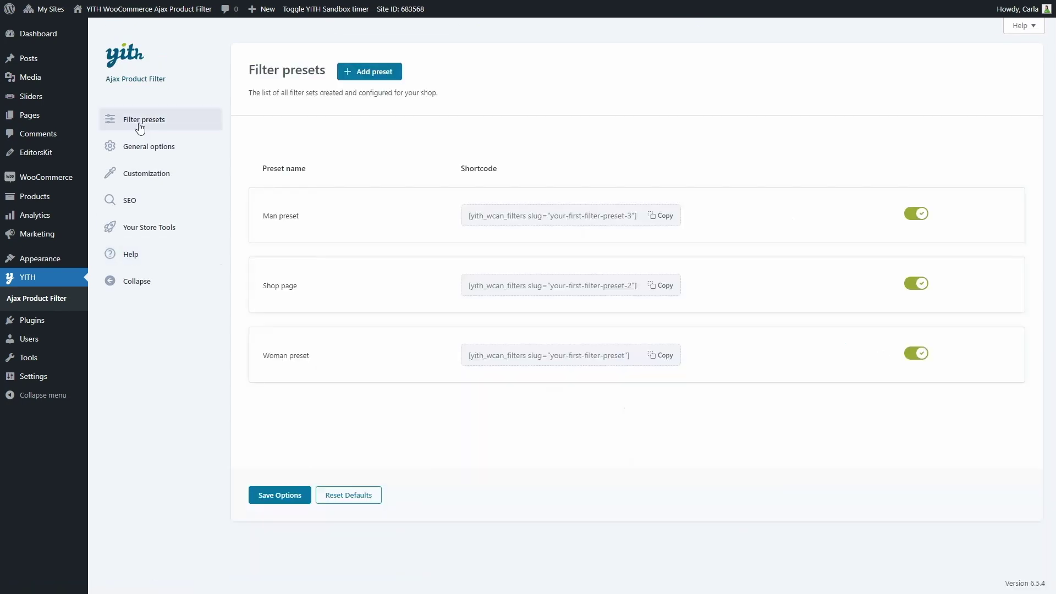
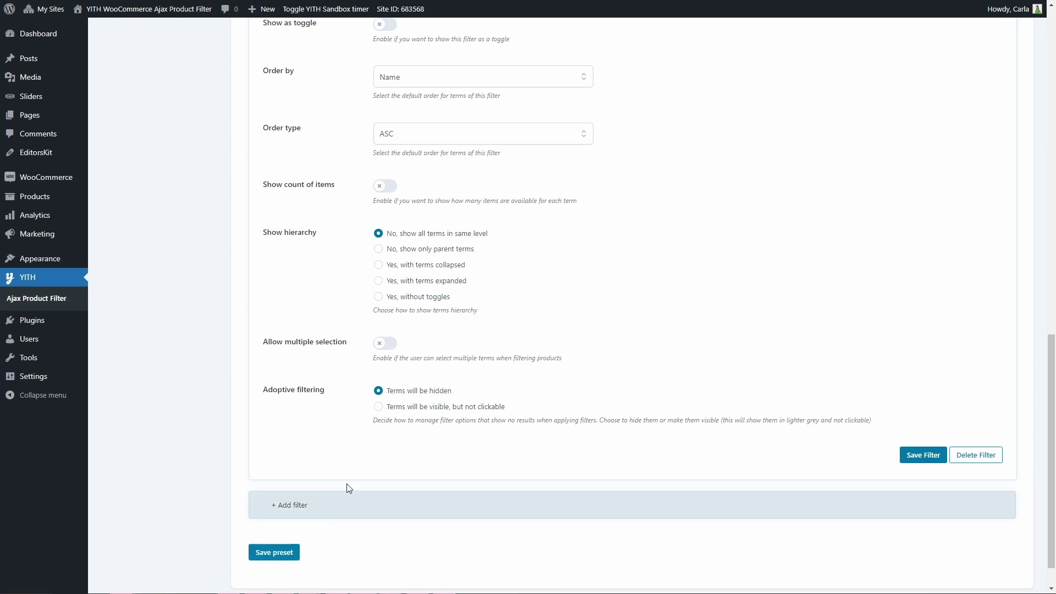
scroll(350, 484, up, 10)
scroll(352, 474, up, 3)
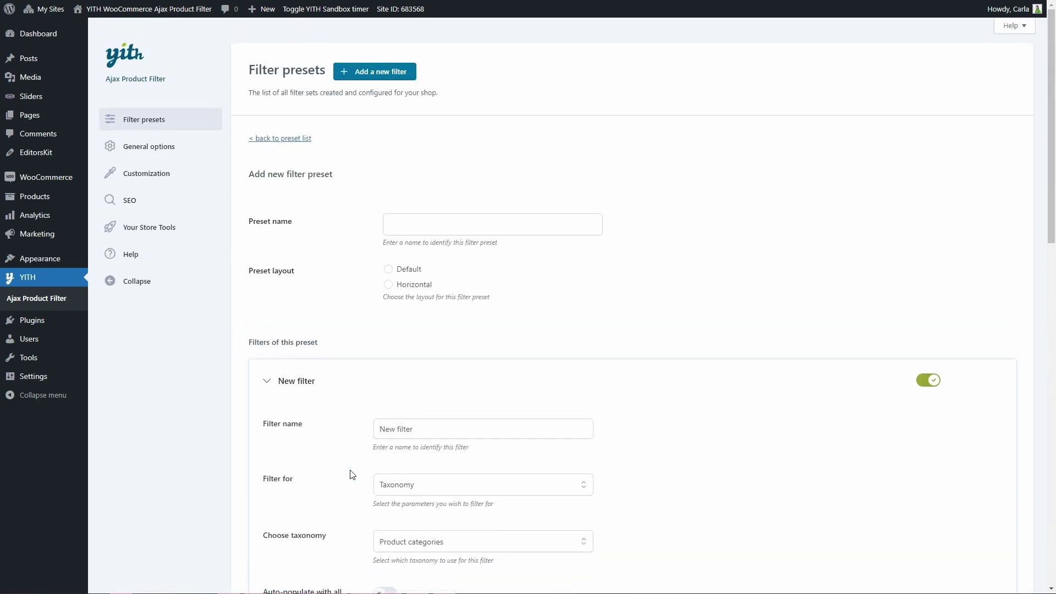
click(295, 139)
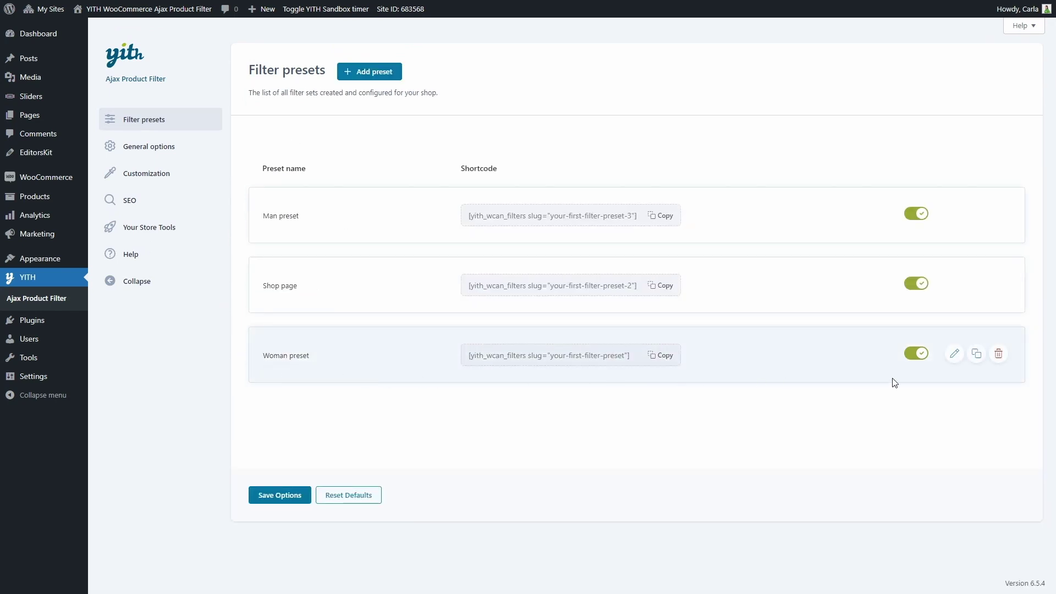
click(955, 353)
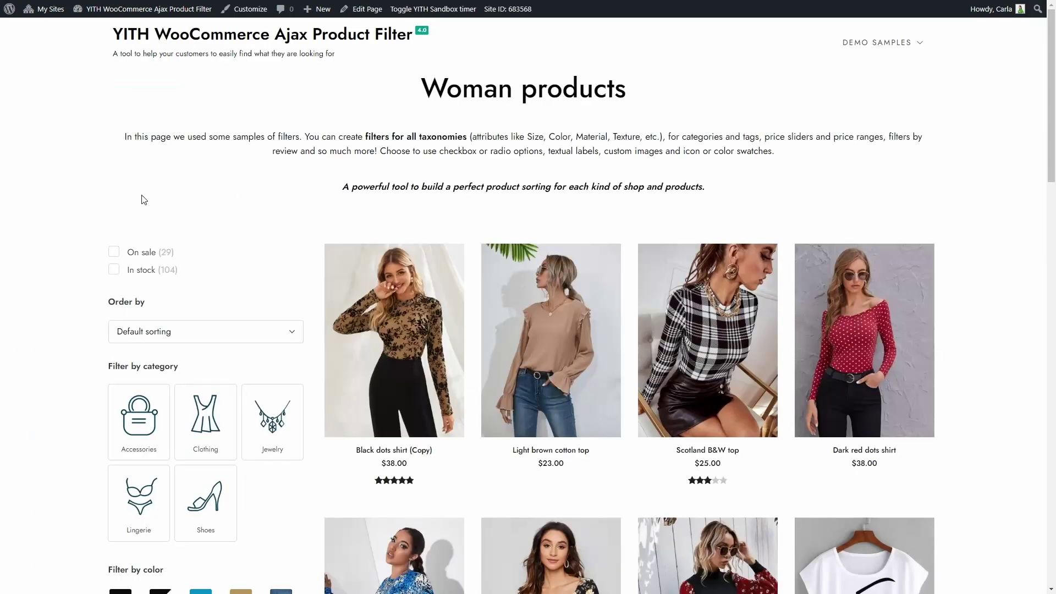
Look through the stock, sorting, category, color and pattern filters on the shop's Woman products page
scroll(88, 236, down, 2)
scroll(81, 253, down, 3)
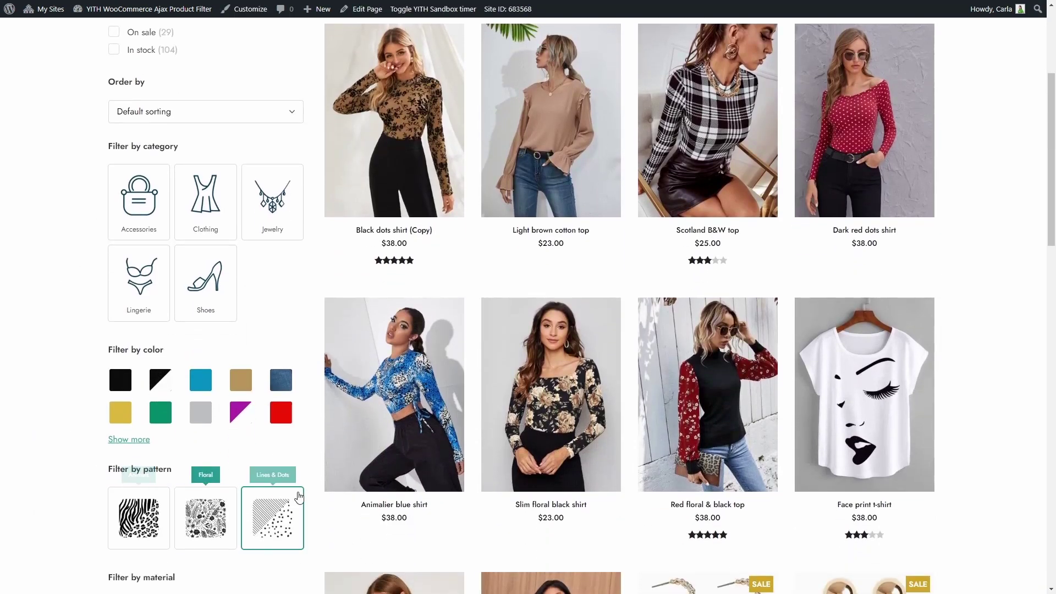
scroll(297, 66, up, 3)
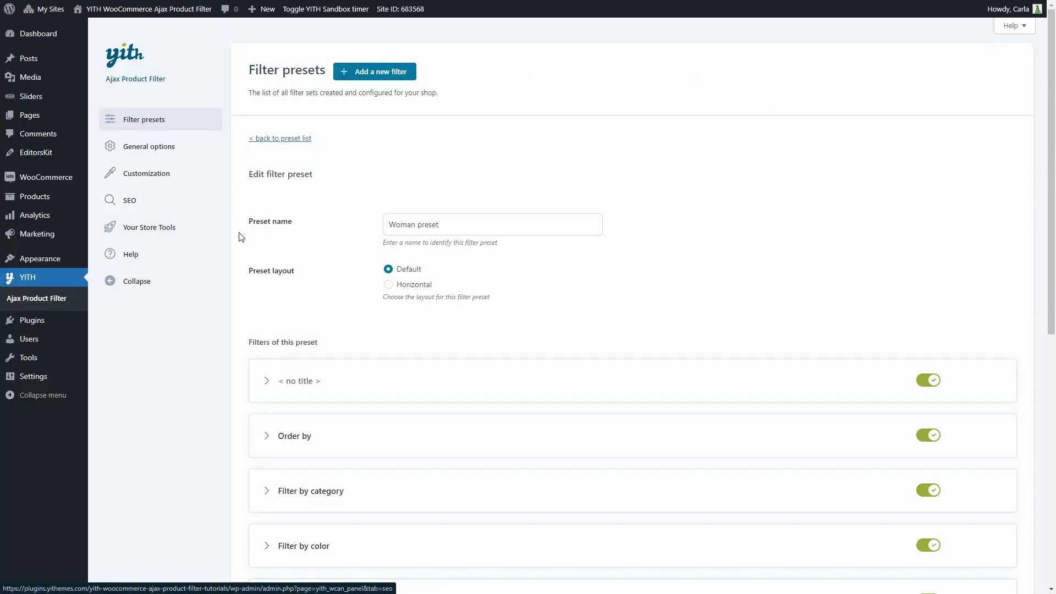
Expand Filter by category and the untitled In stock/On sale filter in the Woman preset to view their settings
scroll(238, 236, down, 2)
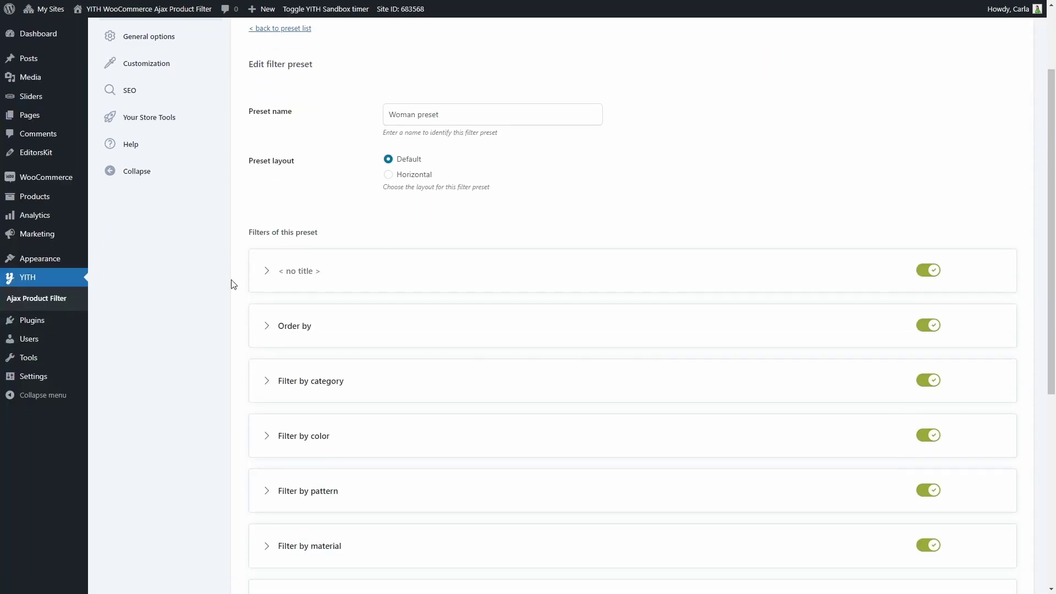
click(267, 381)
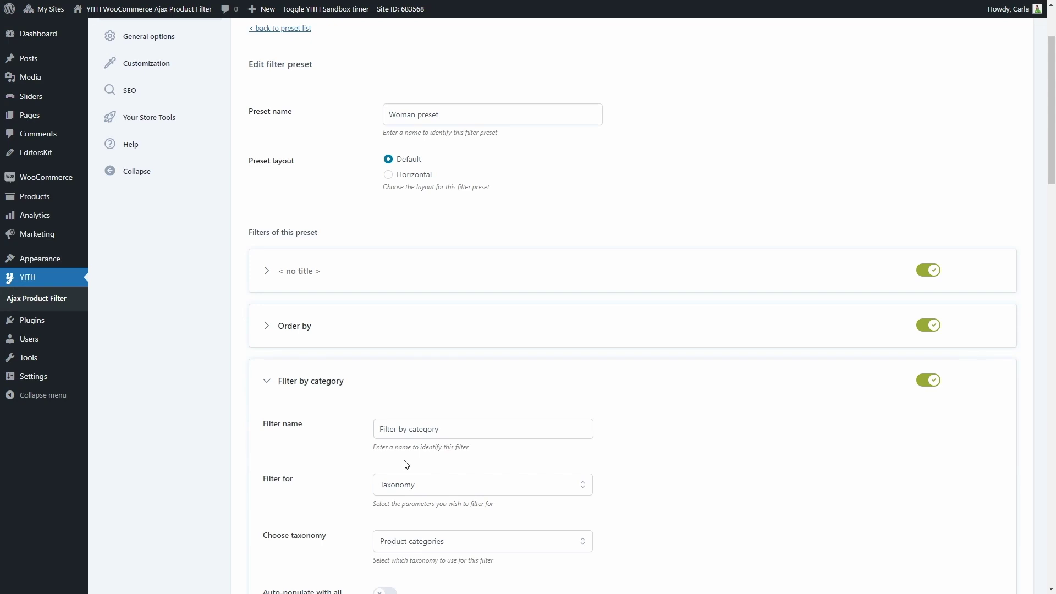
click(266, 271)
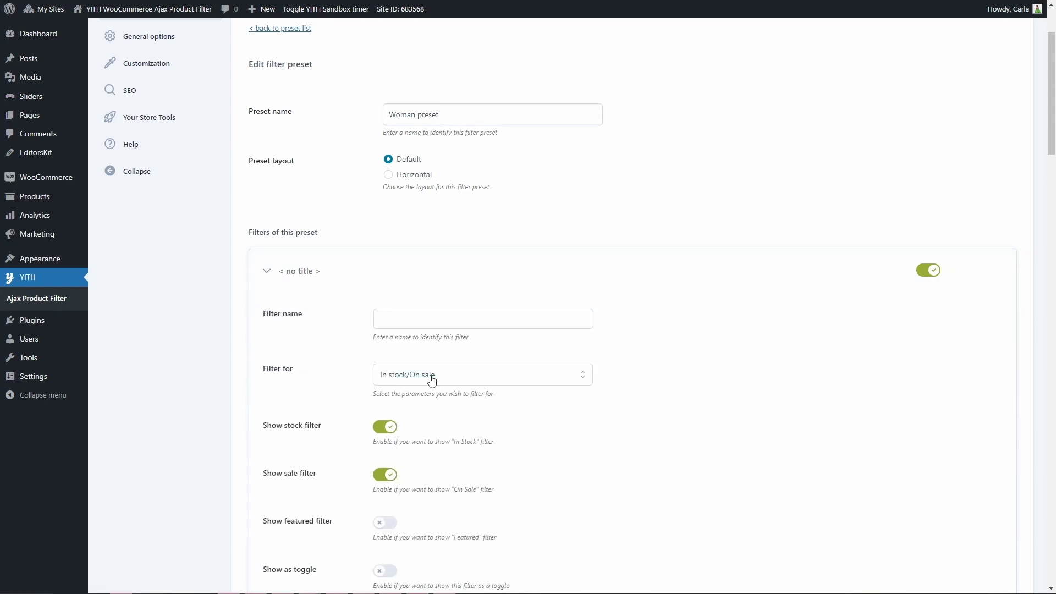
scroll(411, 379, down, 2)
Examine the Filter by category settings for taxonomy, terms, filter type, term labels and images, ordering and multiple selection
scroll(411, 381, down, 10)
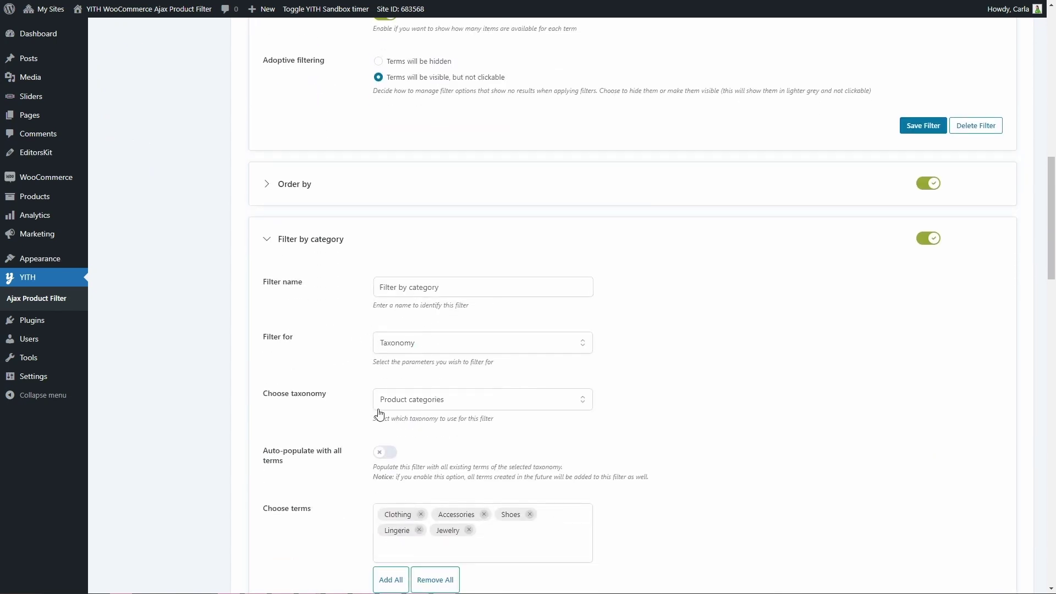
scroll(377, 411, down, 5)
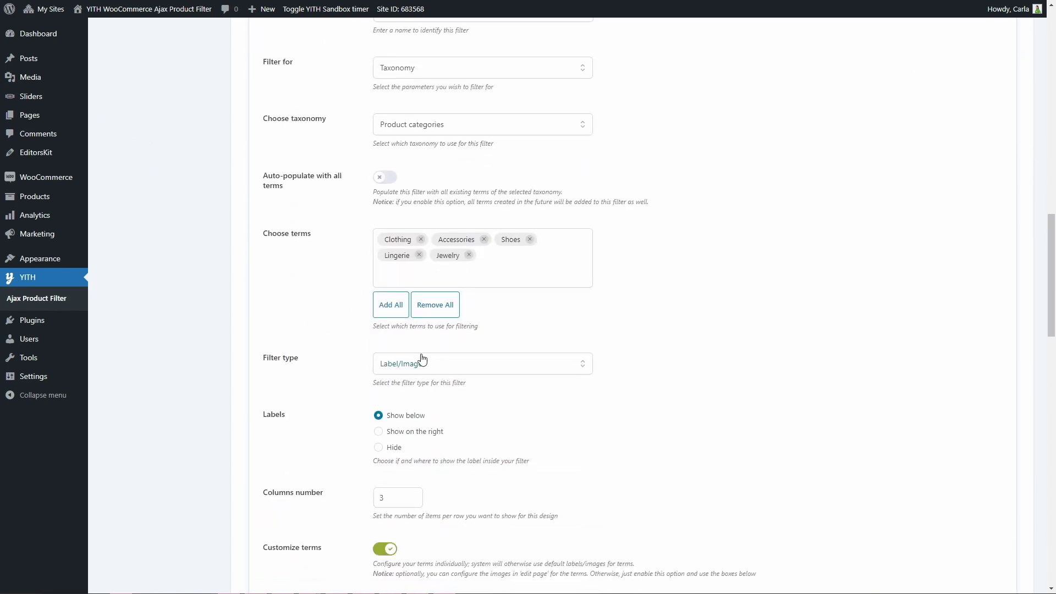
scroll(397, 376, down, 7)
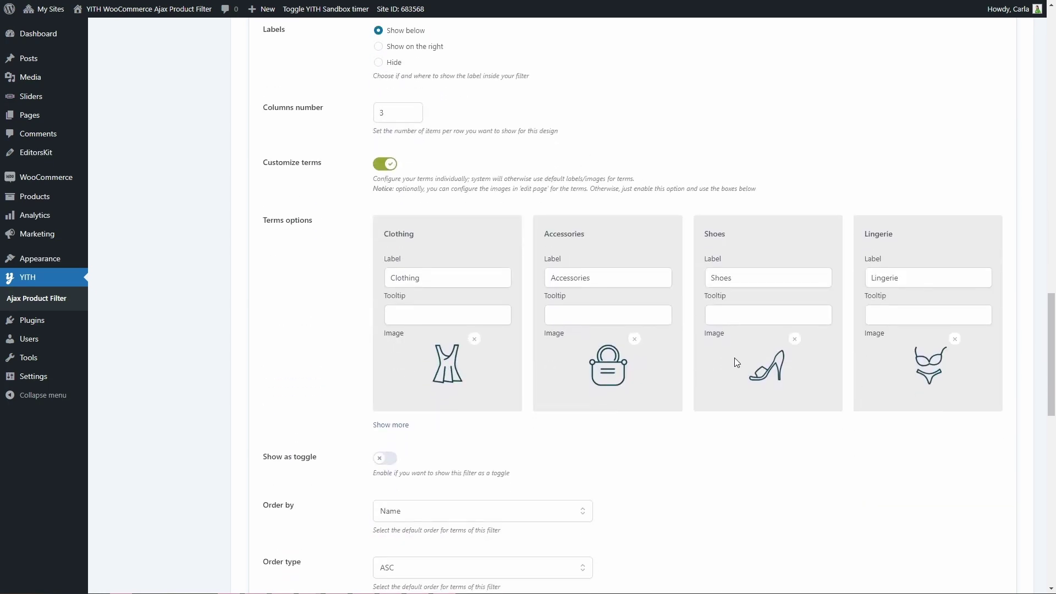
scroll(913, 363, down, 5)
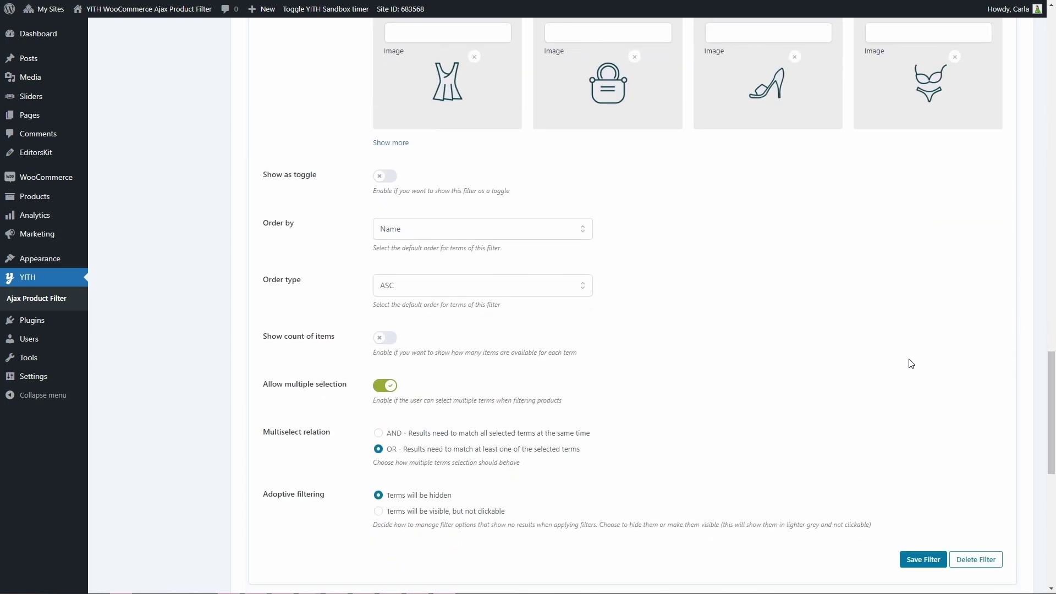
scroll(910, 363, down, 6)
Expand Filter by color and examine its terms, Color Swatches filter type, column number and term color options
click(268, 296)
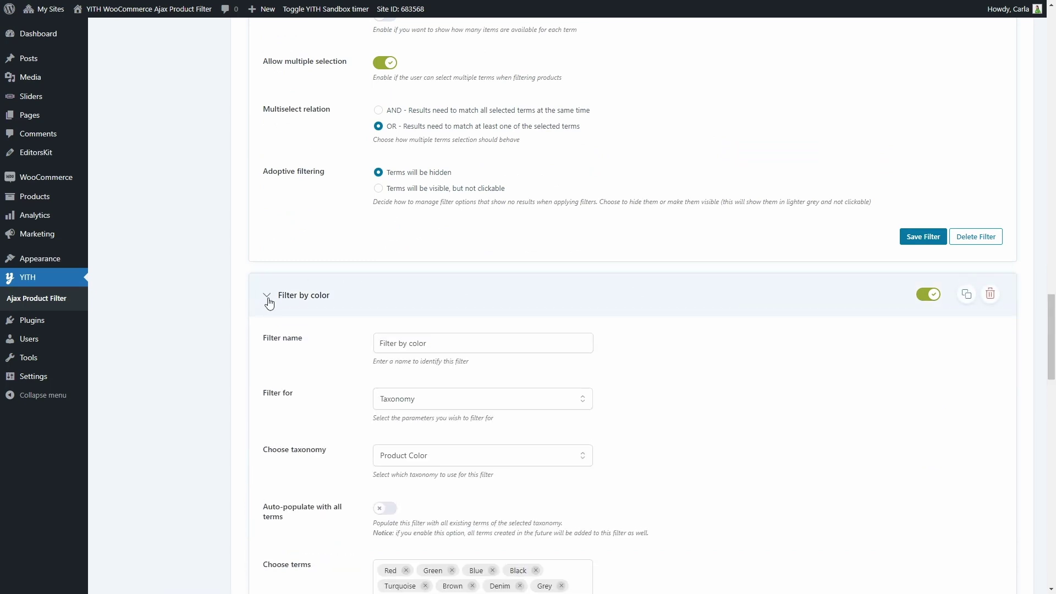
scroll(385, 448, down, 8)
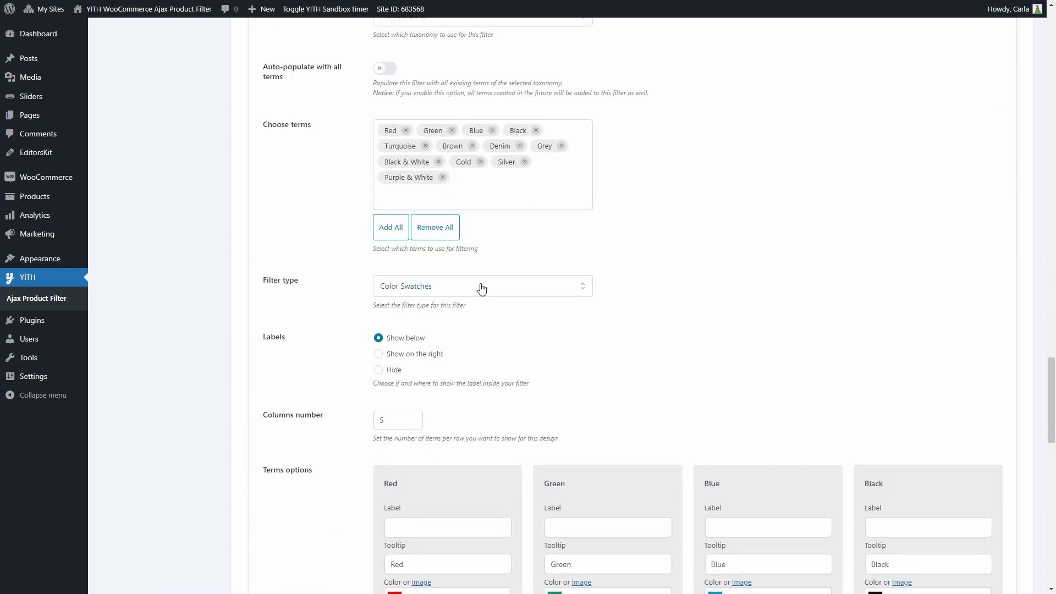
scroll(431, 289, down, 5)
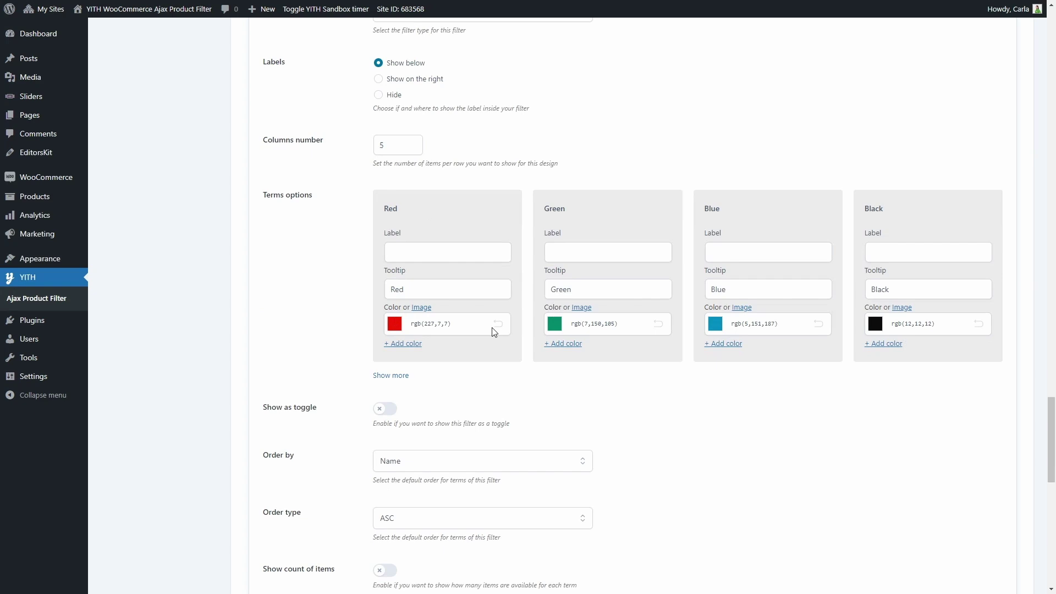
Try adding a second color to the Black term of Filter by color, and remove it again
click(883, 345)
click(875, 355)
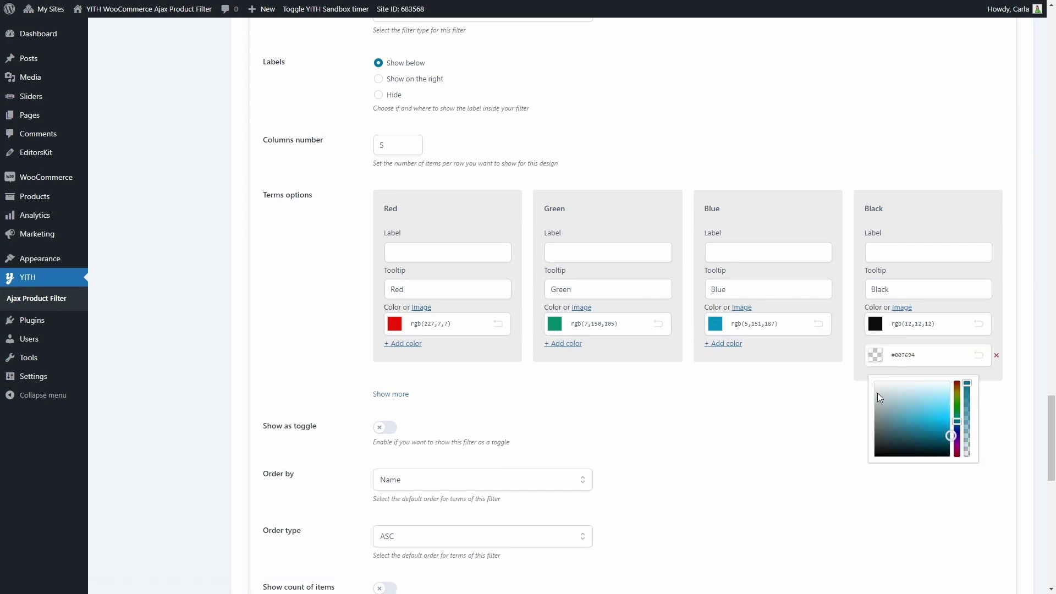
drag(929, 429, 976, 363)
click(996, 355)
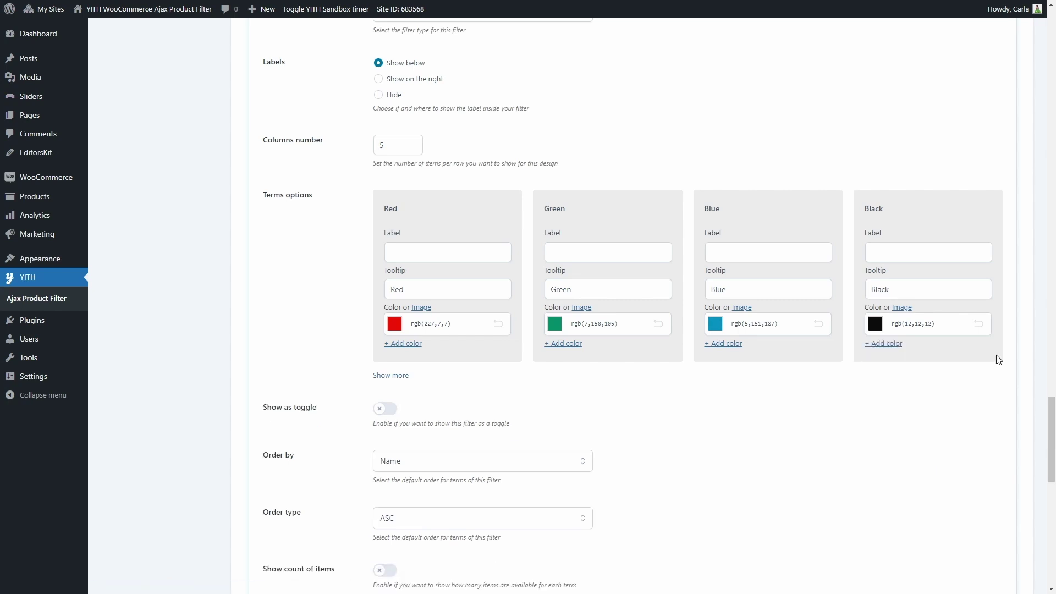
Look over the remaining filters of the Woman preset and add a new filter after Filter by style
scroll(662, 390, down, 8)
scroll(663, 390, down, 5)
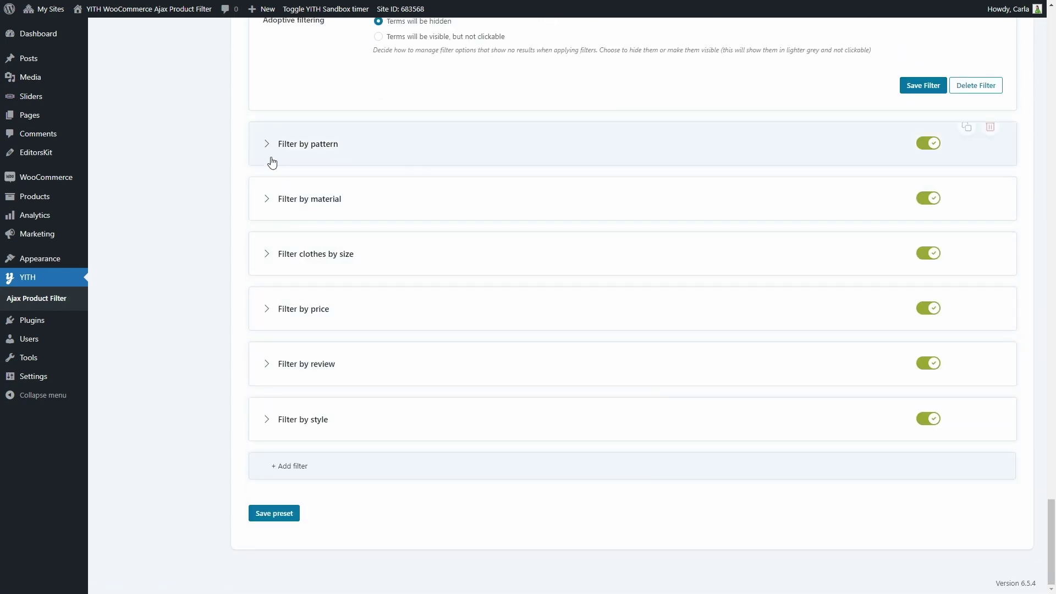
mouse_move(455, 191)
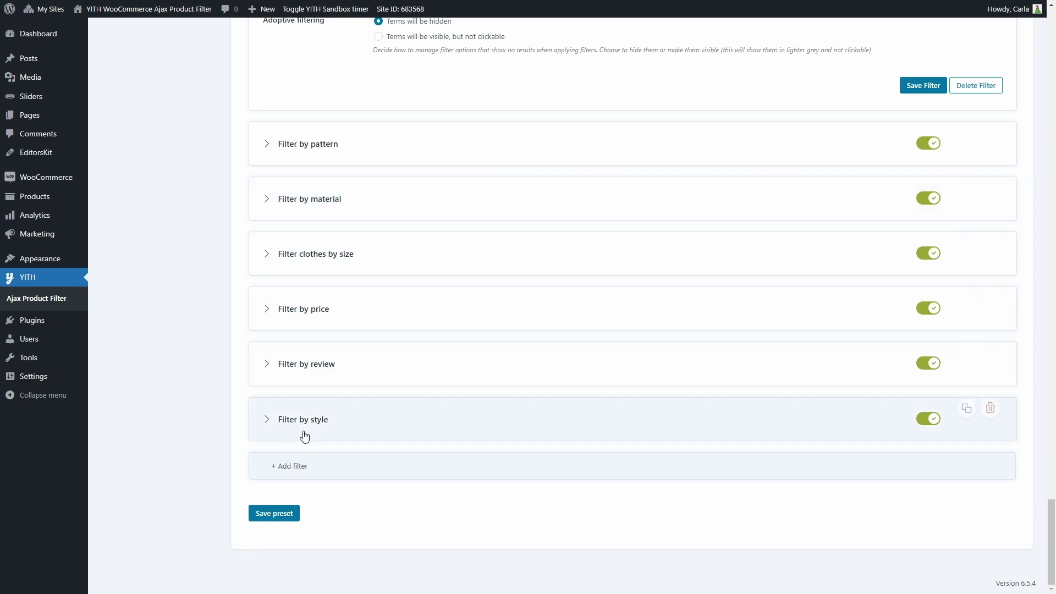
click(285, 467)
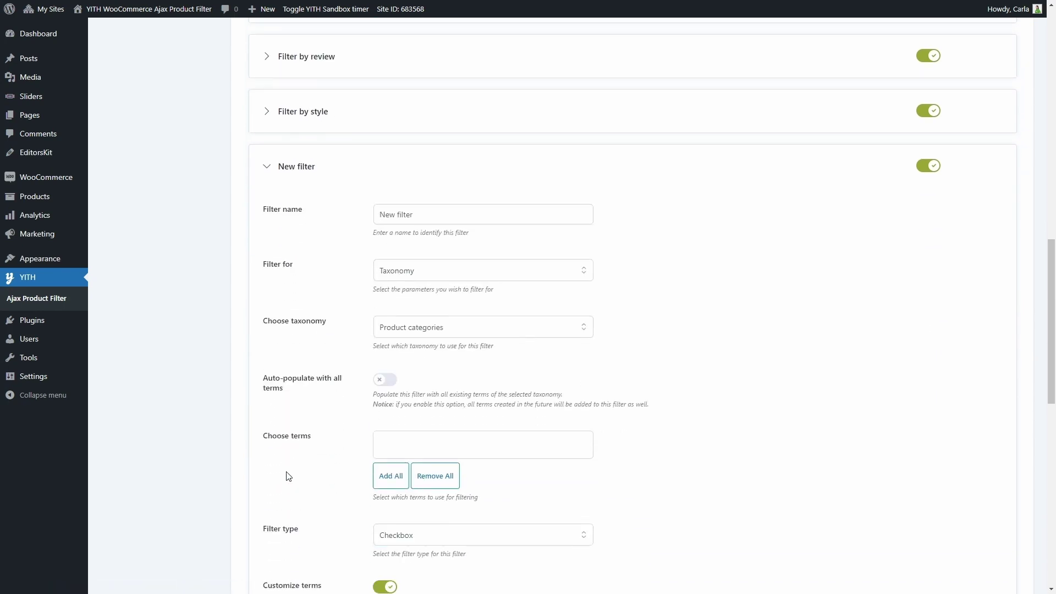
Name the new filter "Filter by brand"
mouse_move(55, 200)
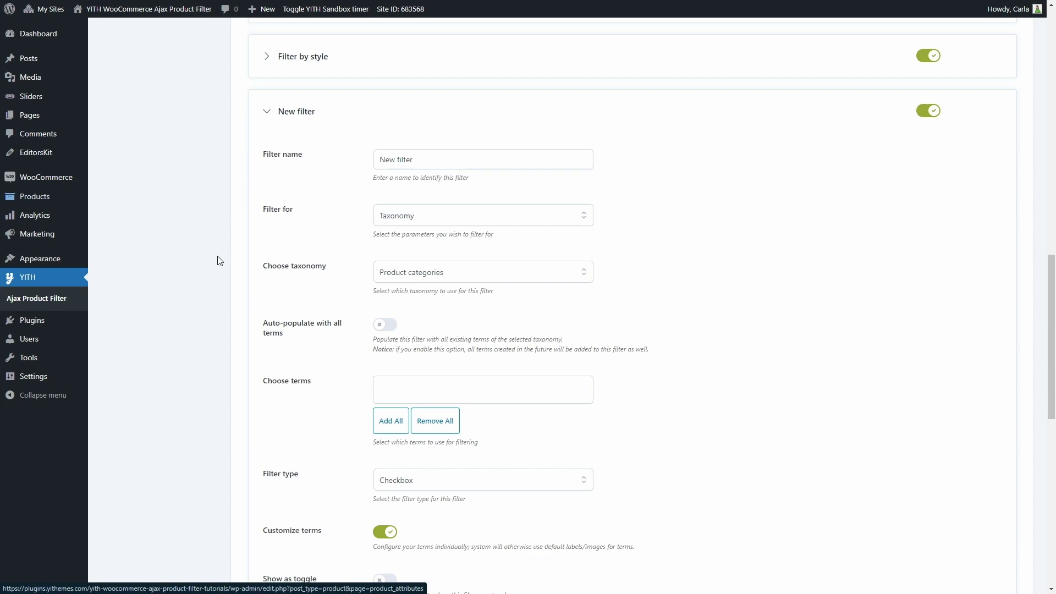
drag(1050, 294, 1049, 301)
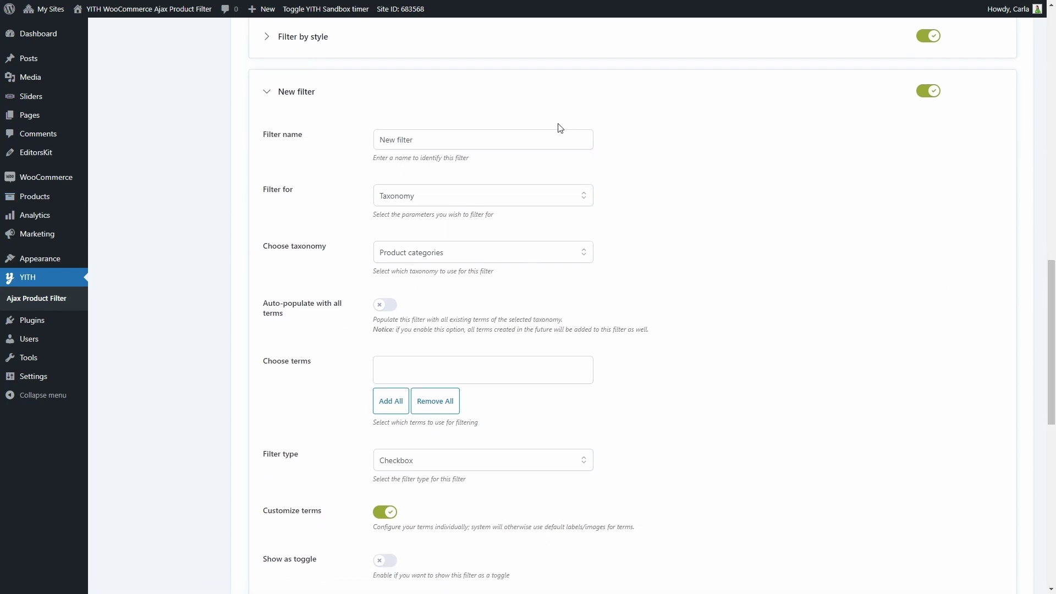
triple_click(452, 132)
text(Filter by brand)
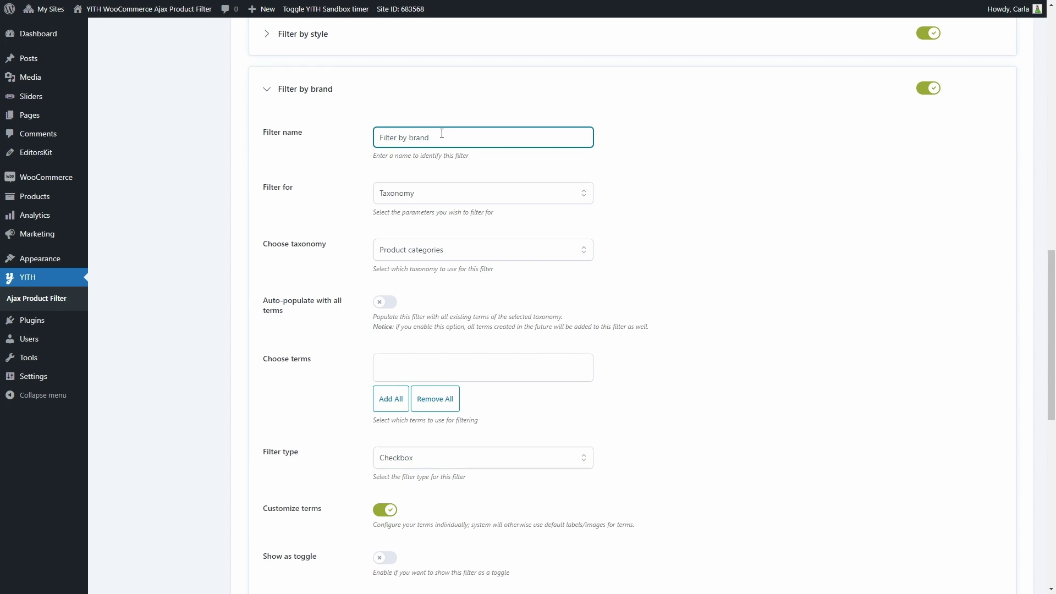
Set the brand filter to filter for Taxonomy and choose Product tags as its taxonomy
click(430, 193)
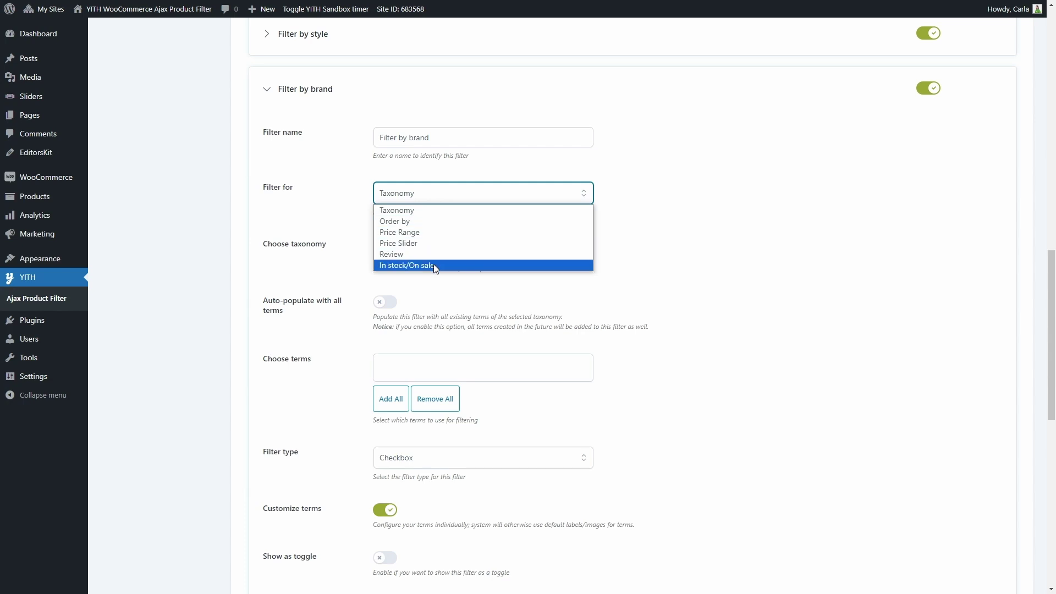
click(422, 210)
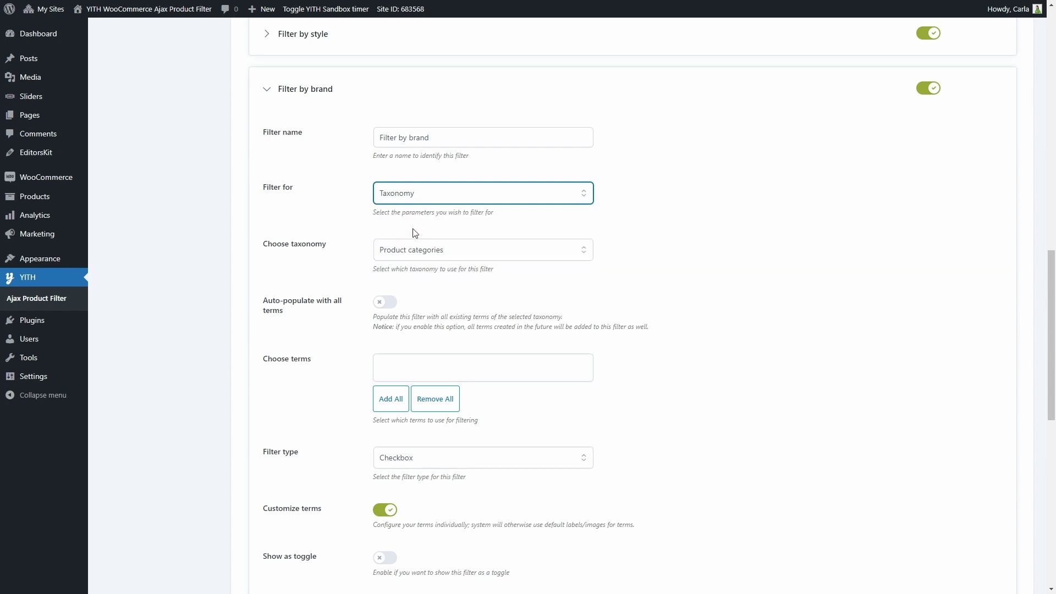
click(443, 254)
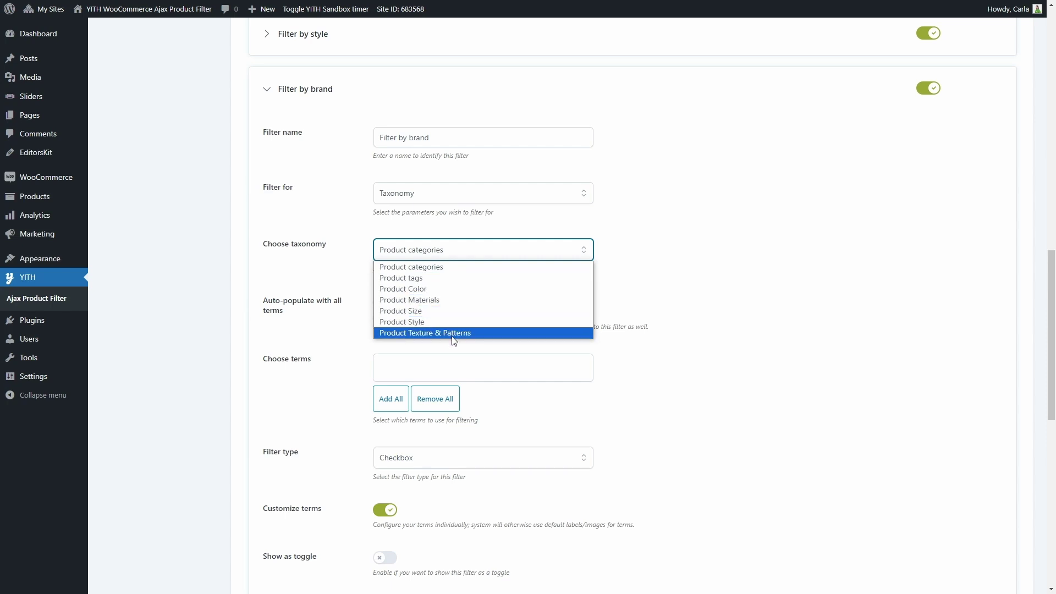
click(459, 278)
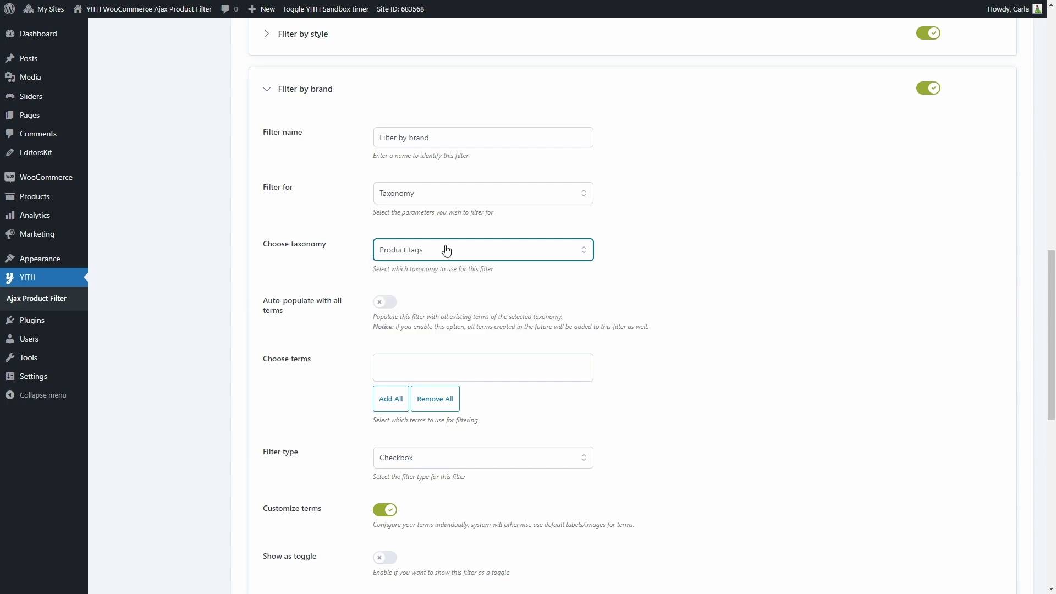
Add the GUCCI term to the brand filter, followed by all the other product tags
scroll(384, 268, down, 2)
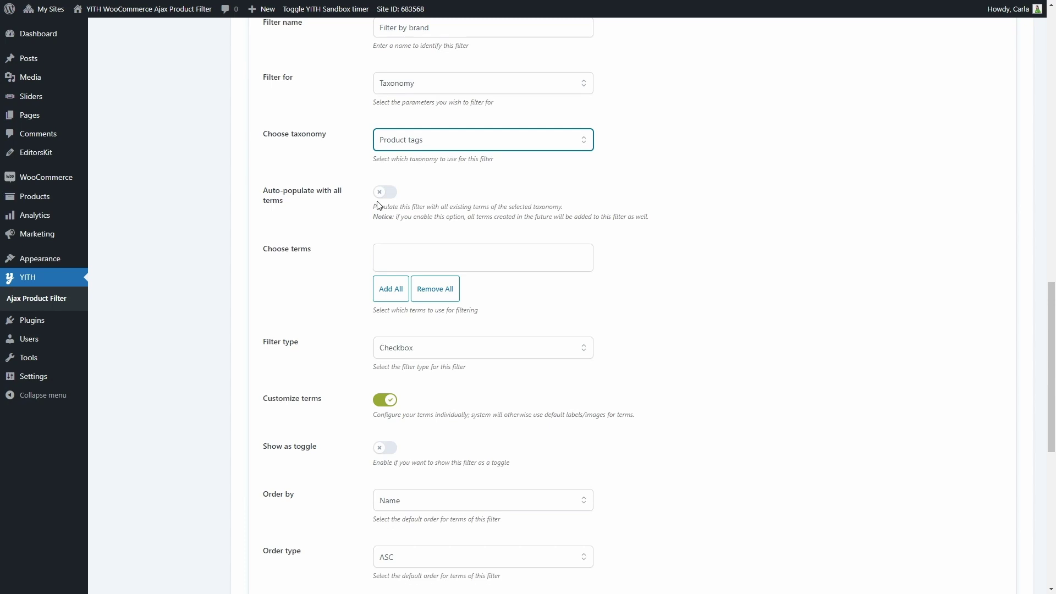
click(407, 255)
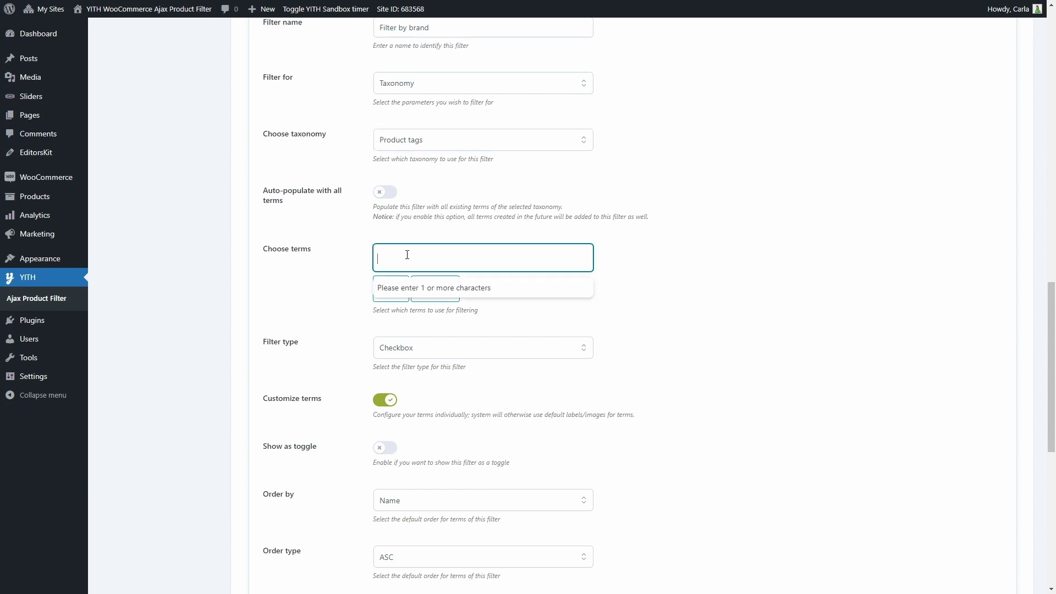
text(gucci)
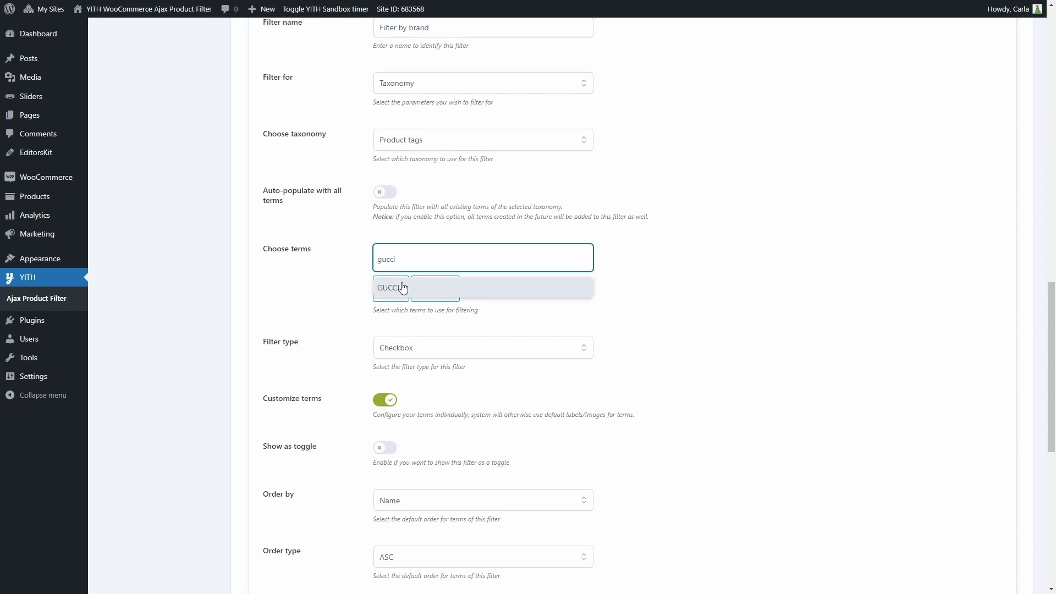
click(402, 289)
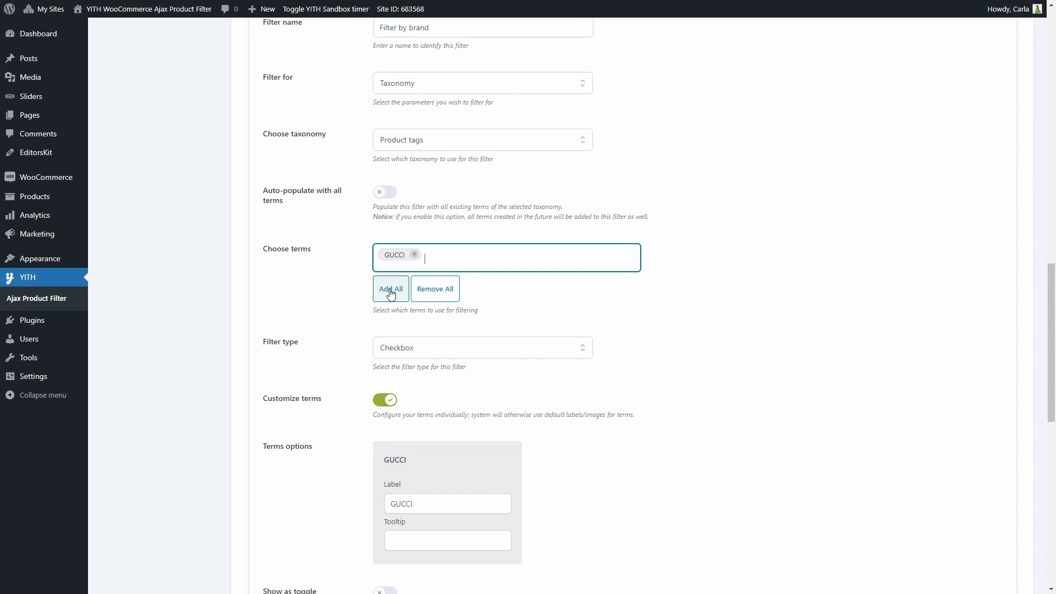
click(391, 293)
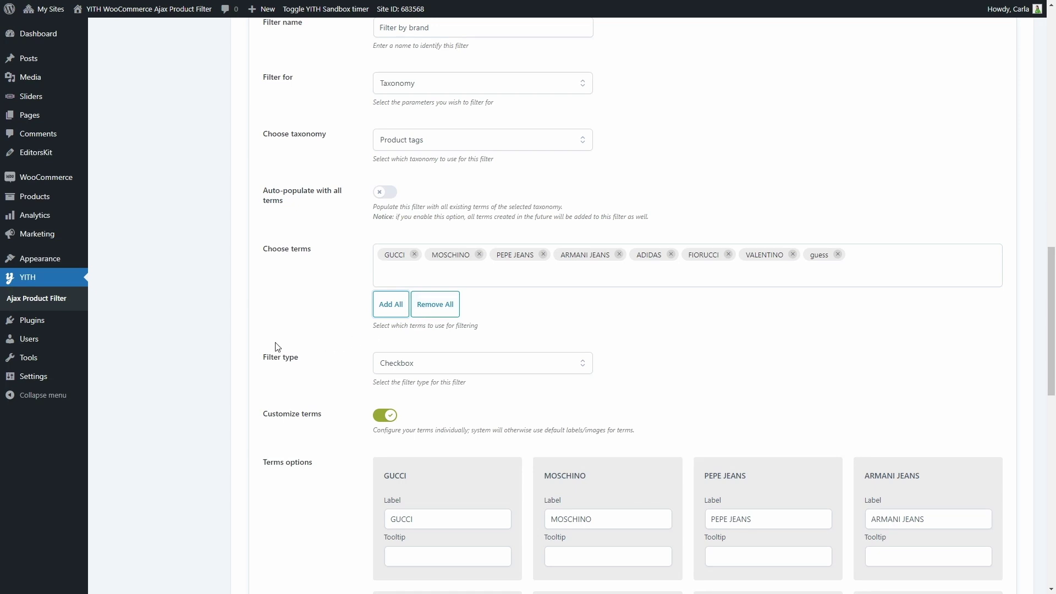
Change the brand filter's type to Label/Image
click(423, 363)
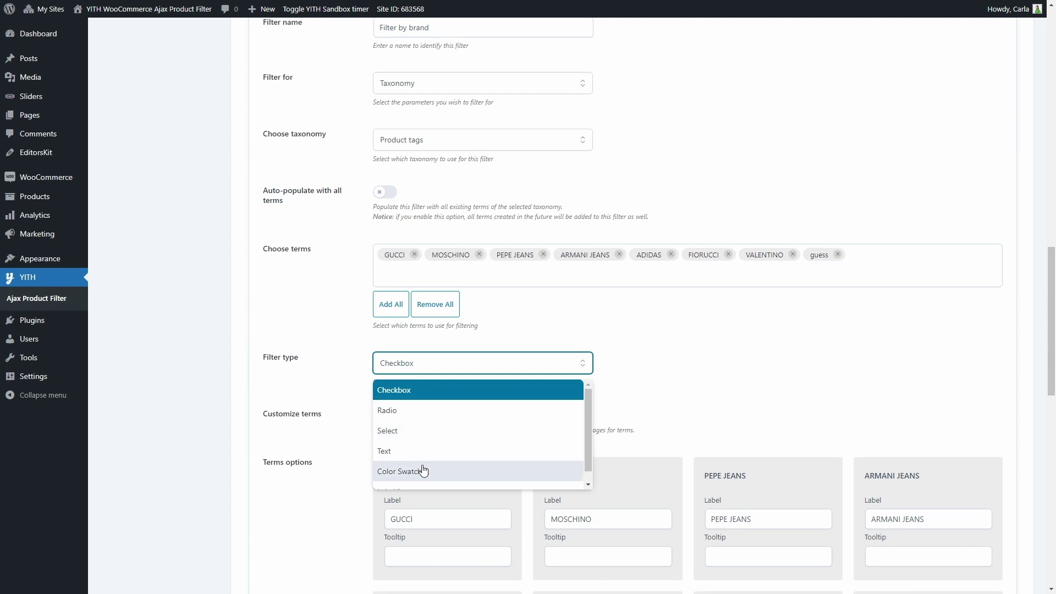
scroll(433, 475, down, 1)
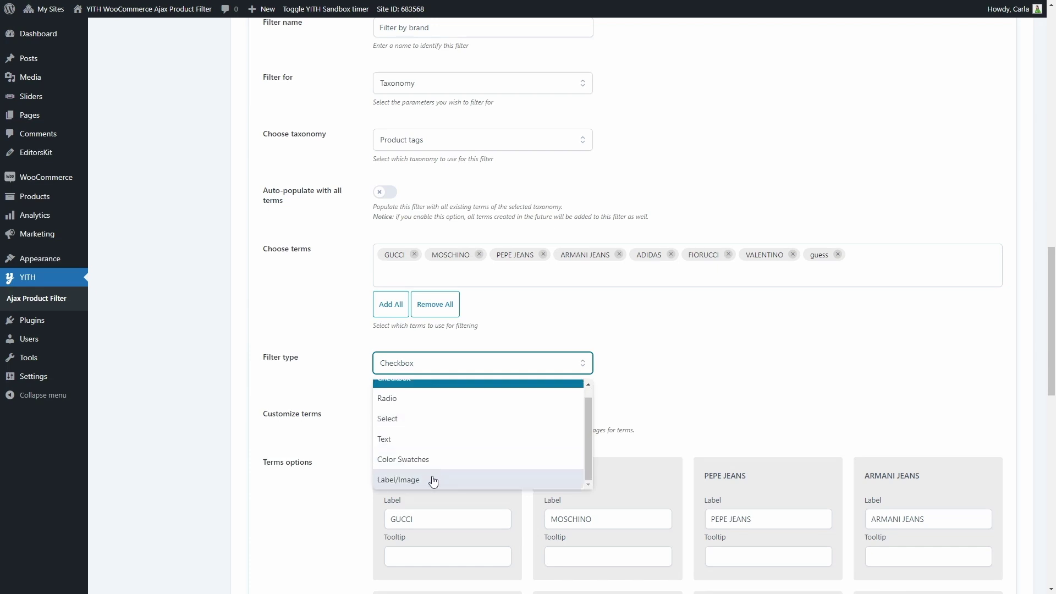
click(434, 479)
Hide the labels of the brand filter and set its columns number to 3
scroll(434, 479, down, 3)
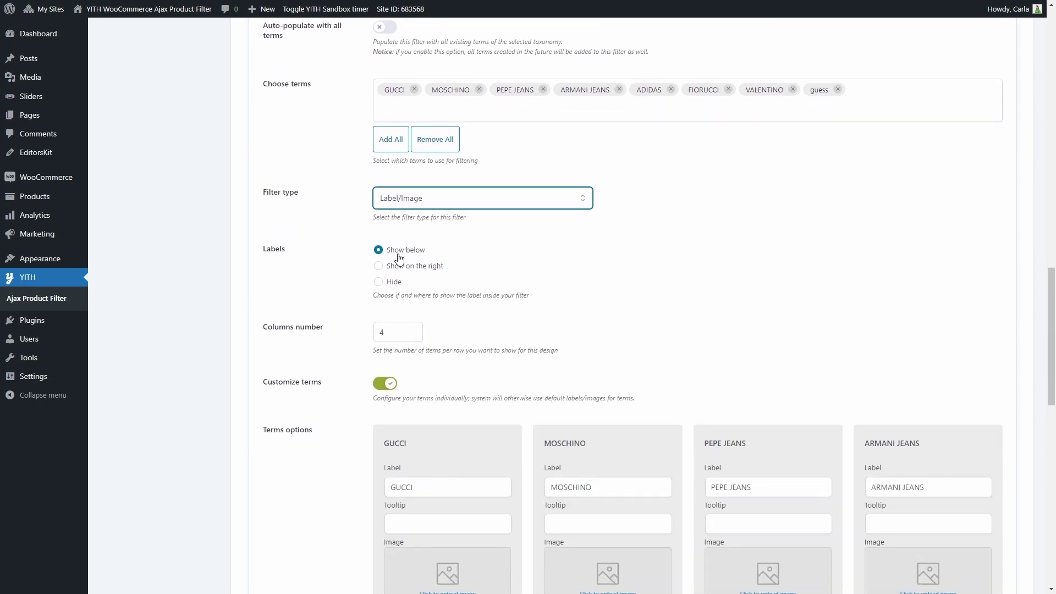
click(395, 282)
scroll(396, 282, down, 2)
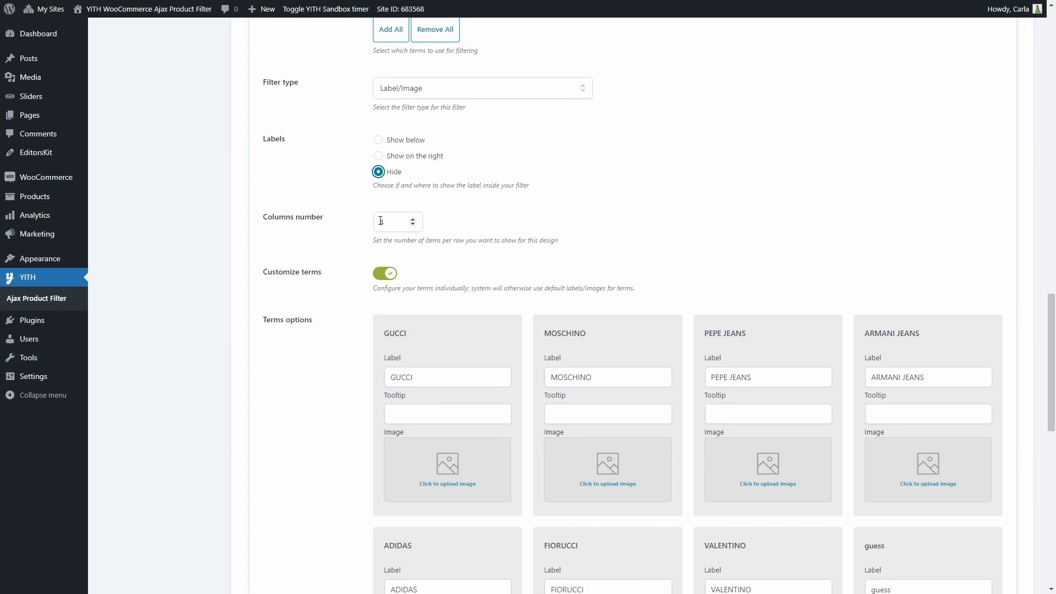
double_click(381, 220)
scroll(404, 244, down, 2)
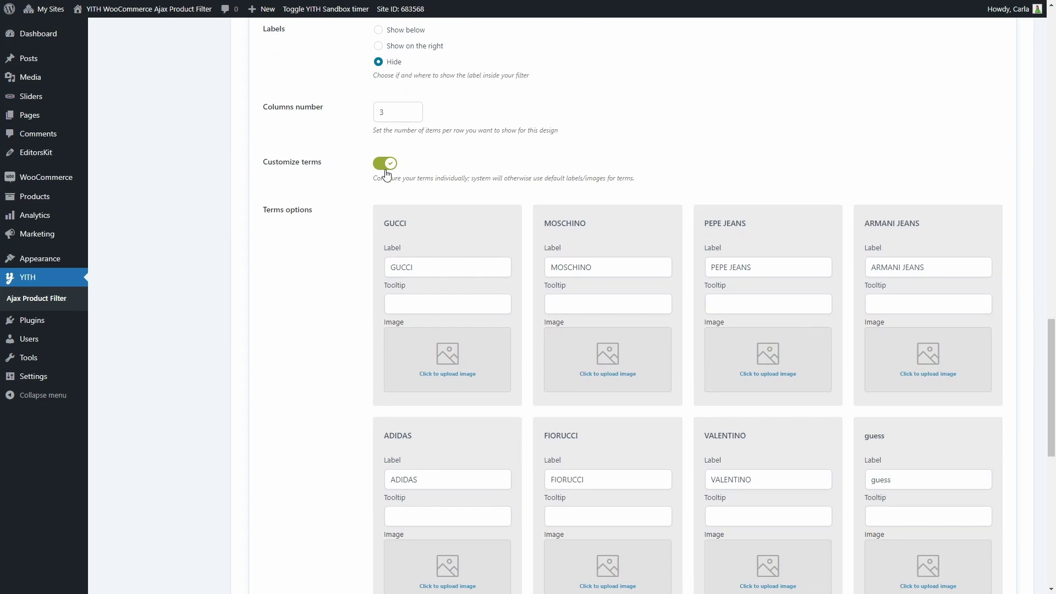
Switch Customize terms off and back on, and change the guess term's label to GUESS
click(385, 164)
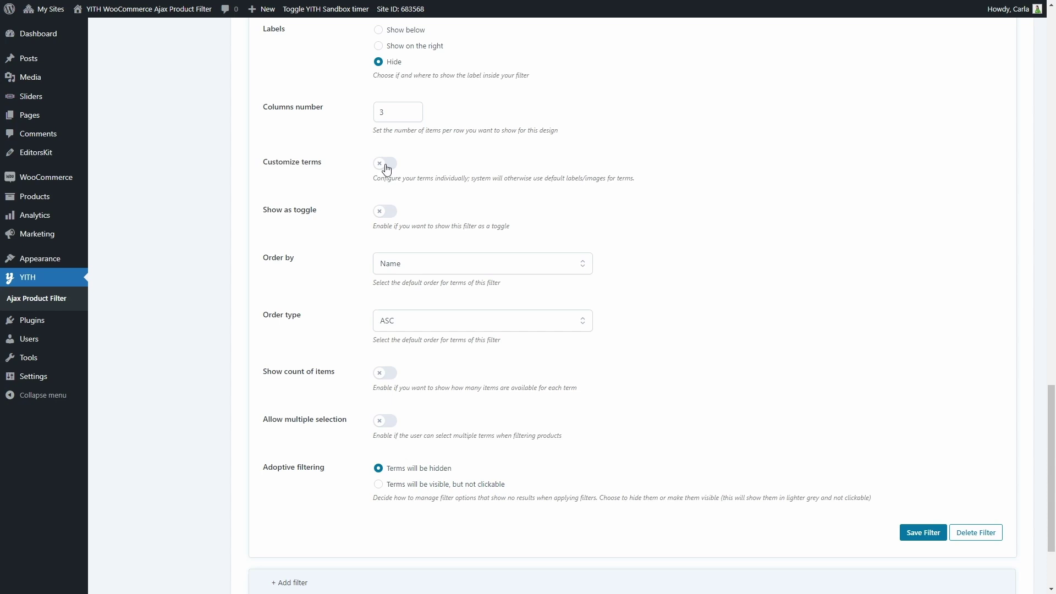
click(385, 164)
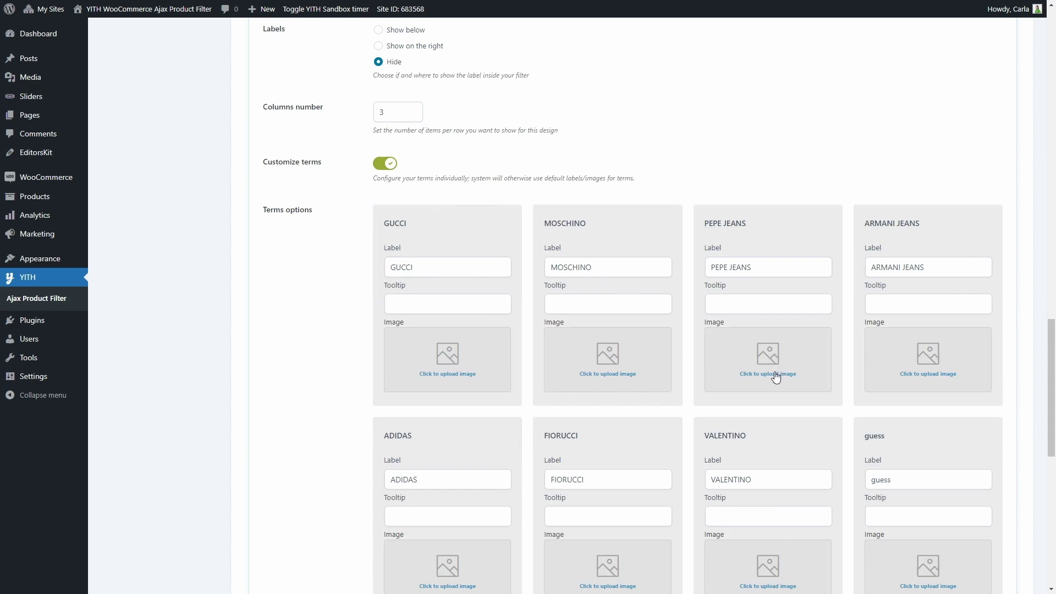
scroll(775, 295, down, 4)
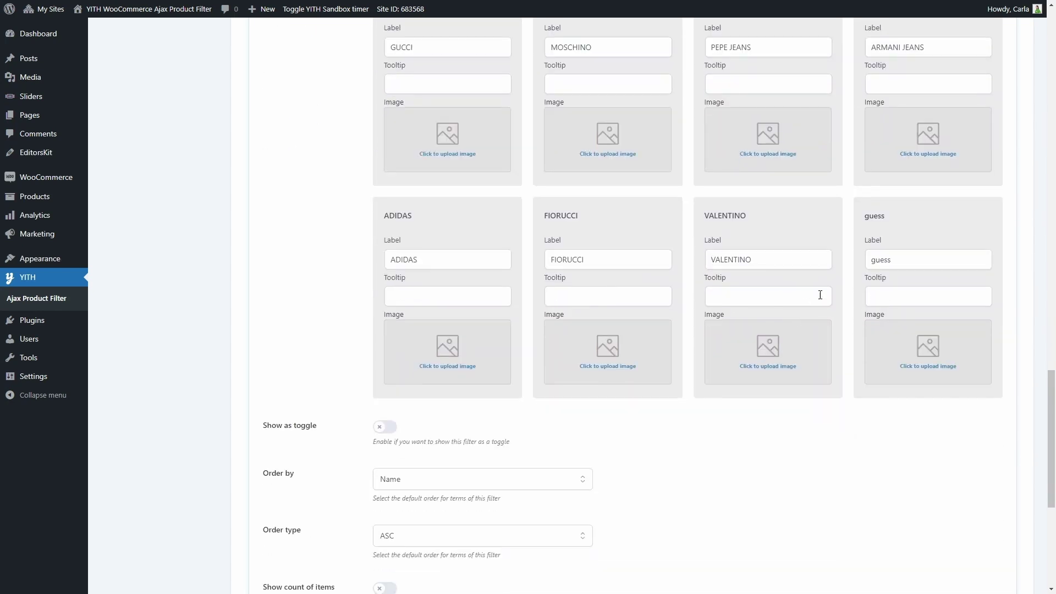
double_click(905, 262)
key(BackSpace)
text(GUESS)
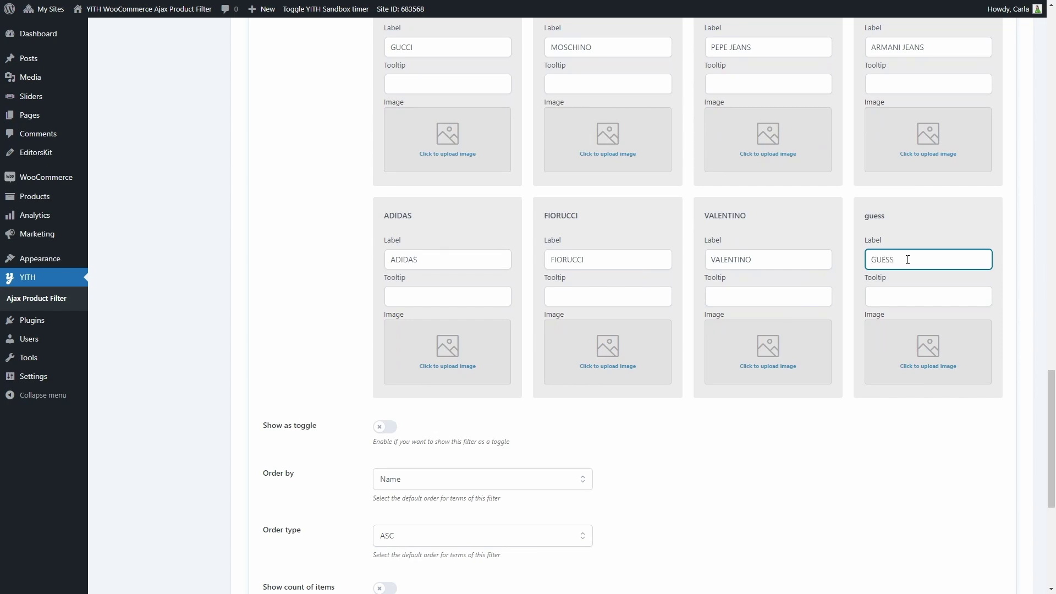
Try the Show as toggle option and switch it off again, and order the brand terms by Term count, DESC
scroll(907, 260, down, 3)
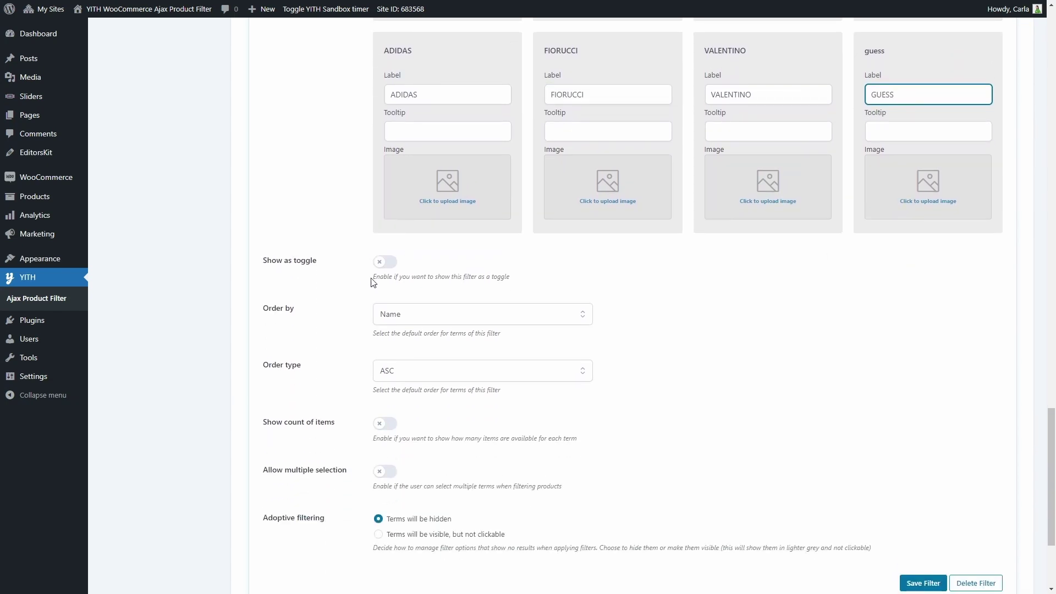
click(384, 263)
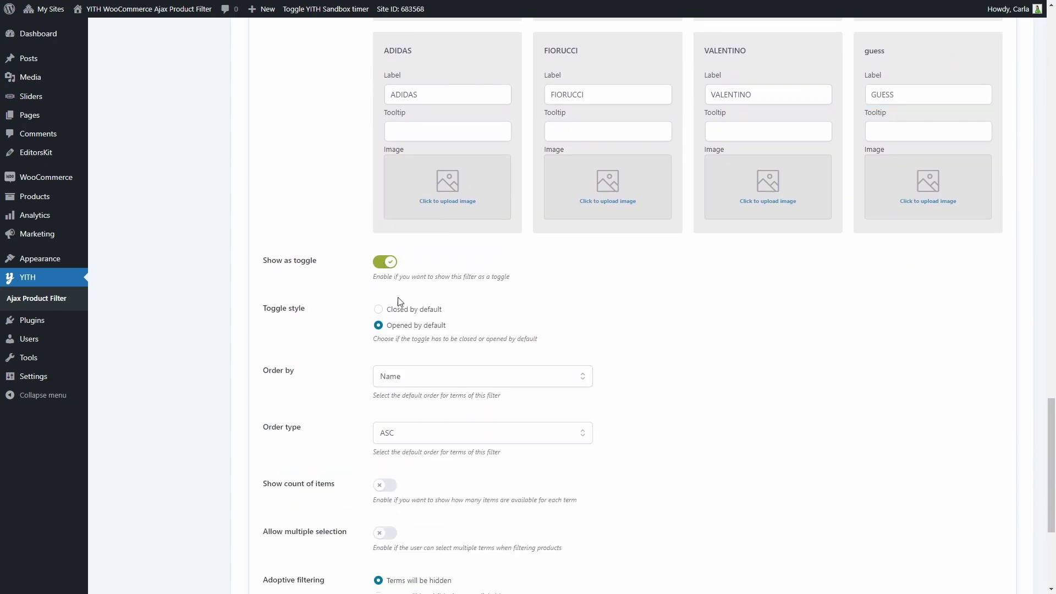
click(388, 263)
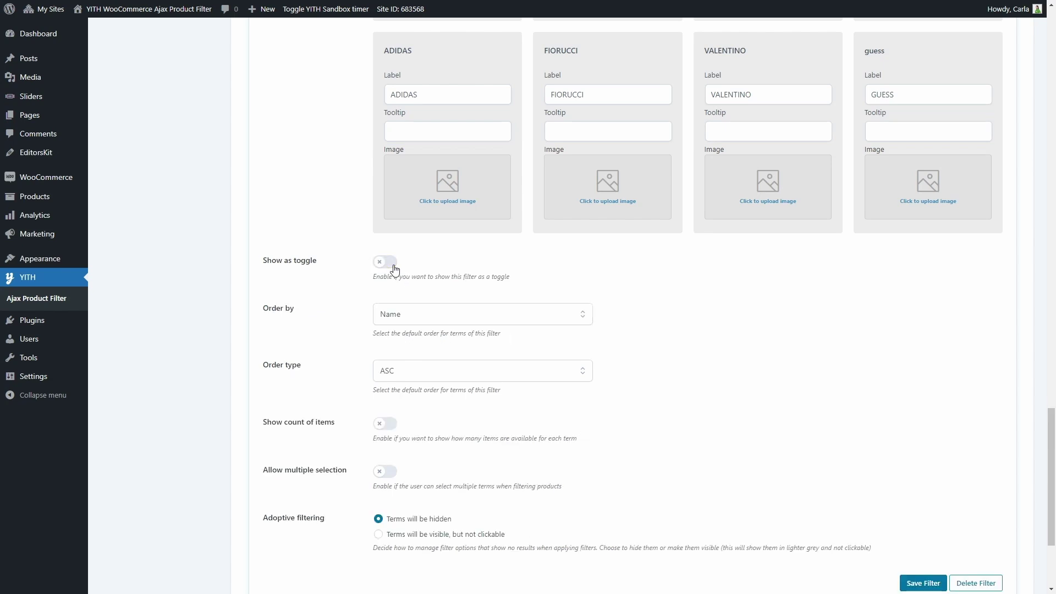
click(407, 312)
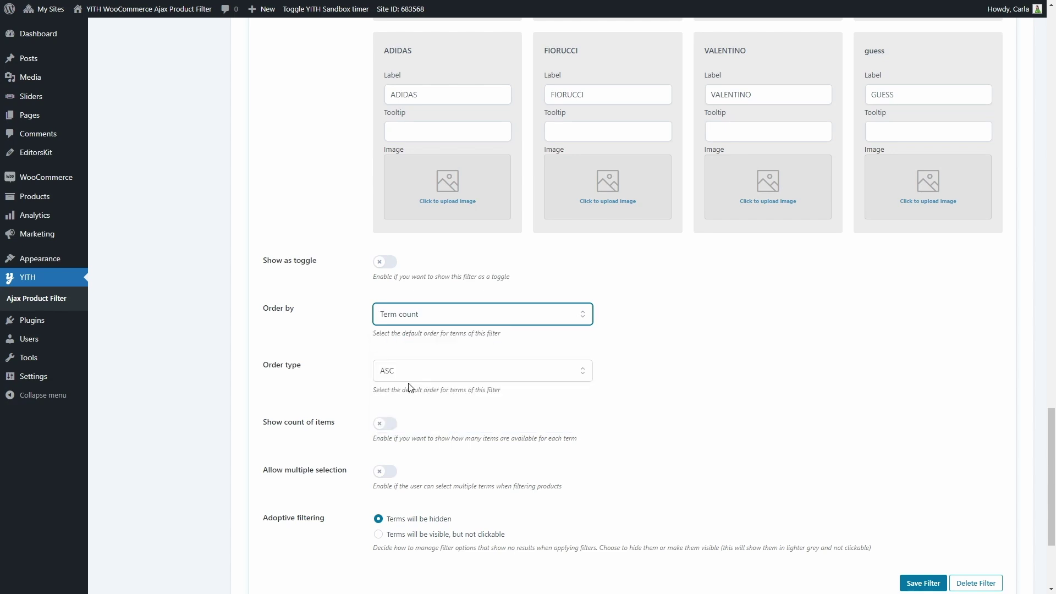
click(420, 378)
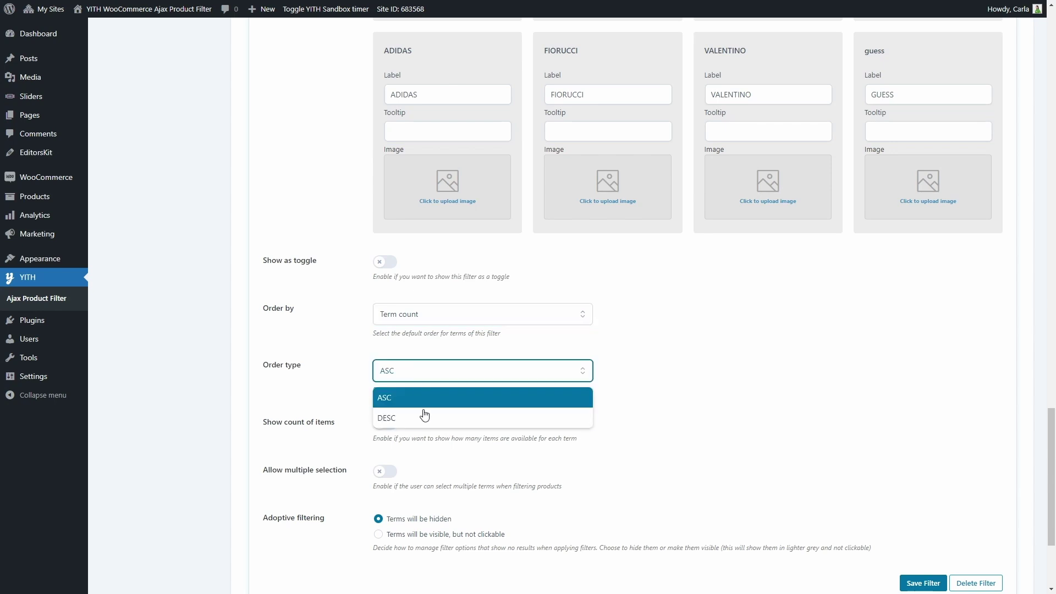
click(424, 415)
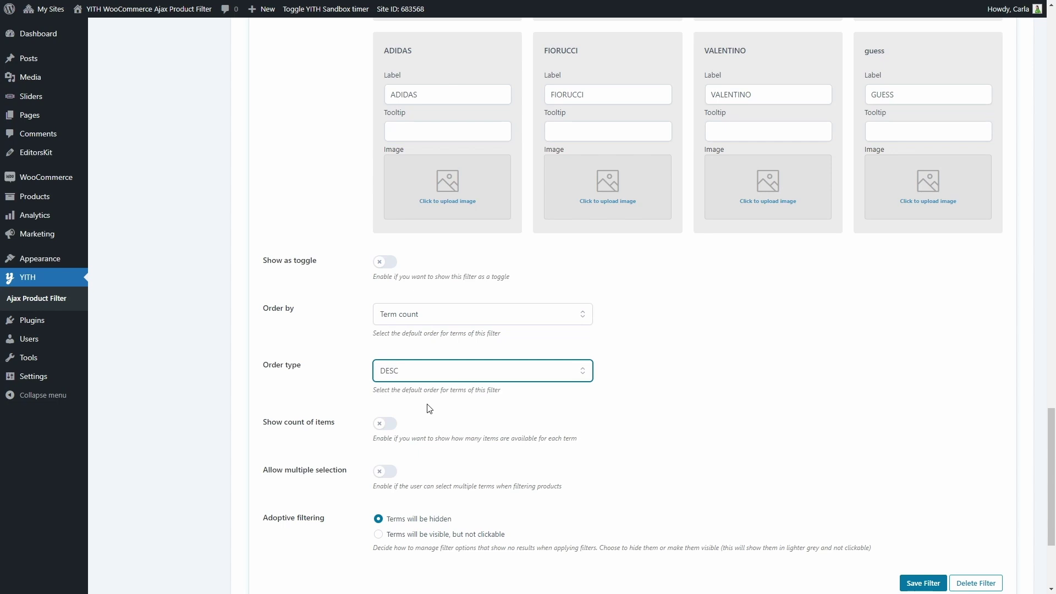
Enable Show count of items and Allow multiple selection for the brand filter, and save both the filter and the preset
scroll(429, 408, down, 2)
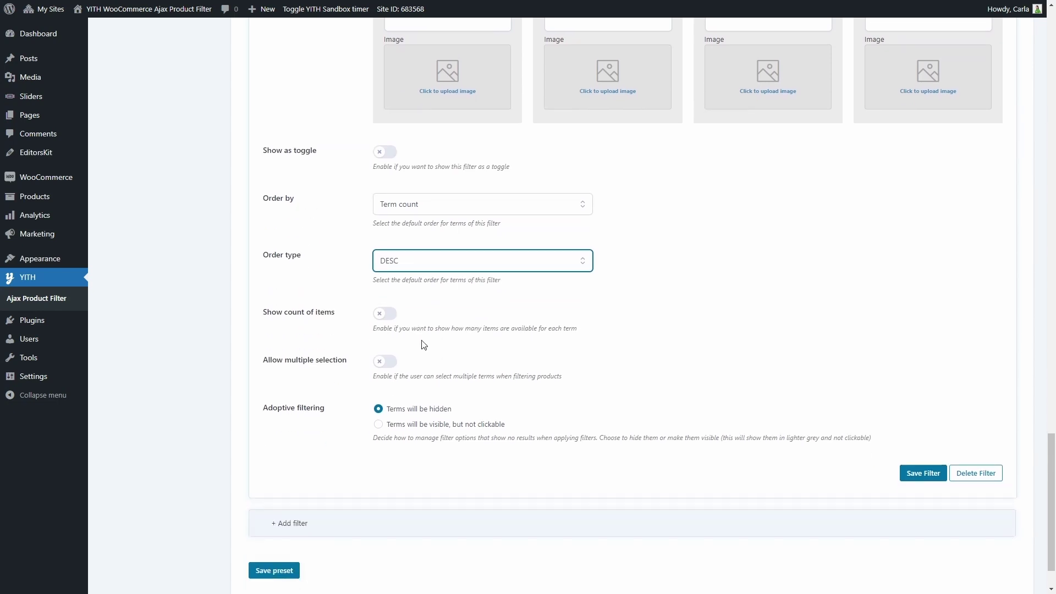
click(381, 321)
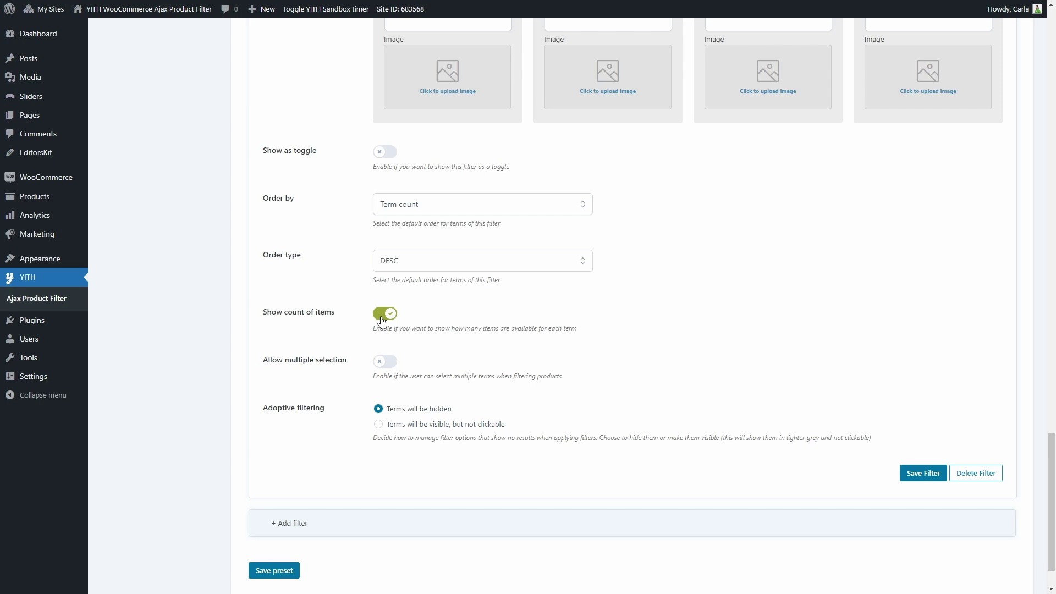
click(389, 364)
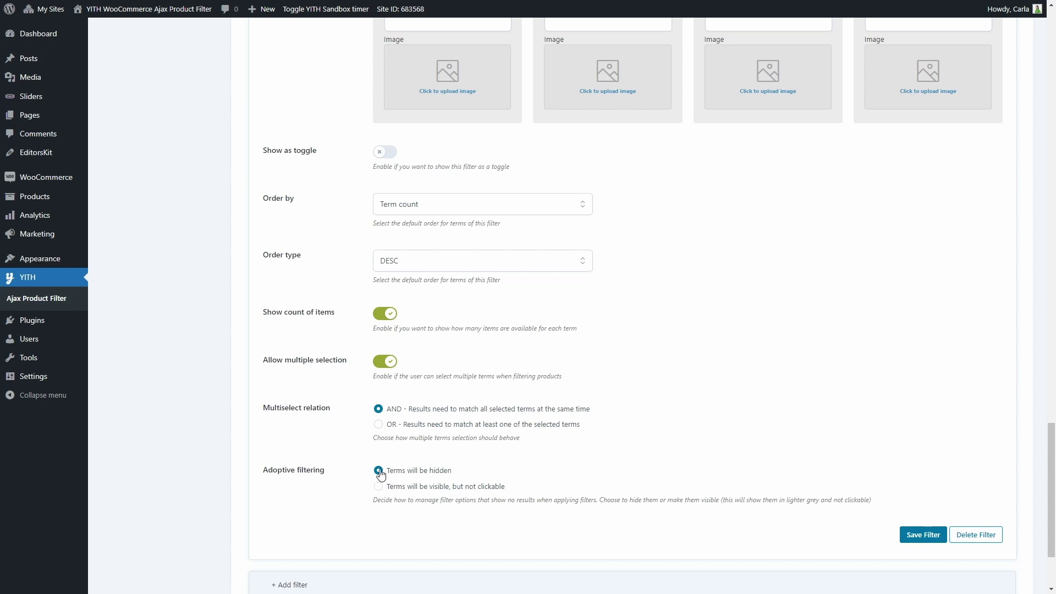
click(920, 534)
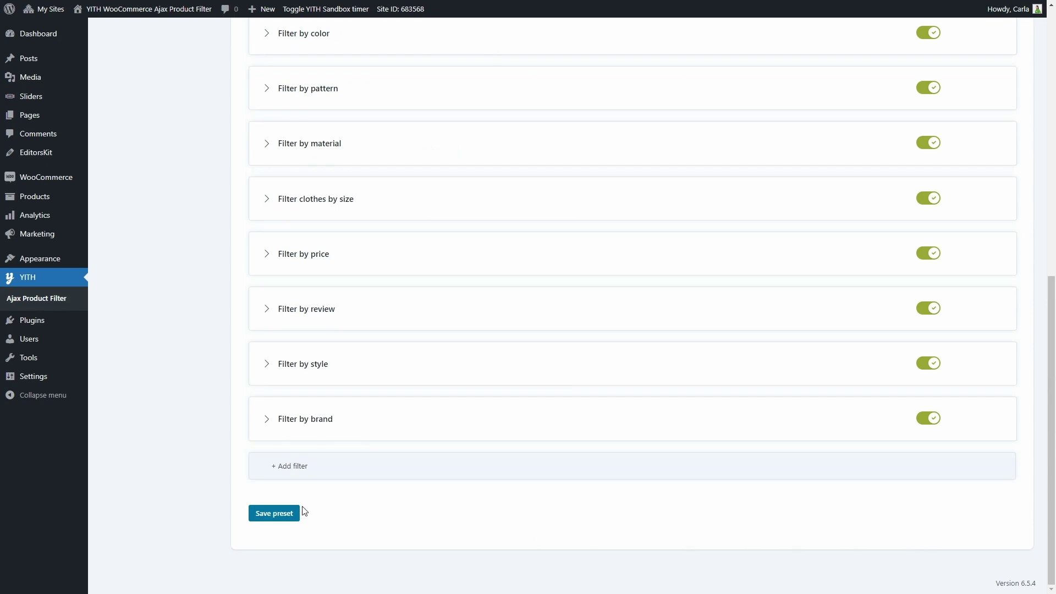
click(296, 513)
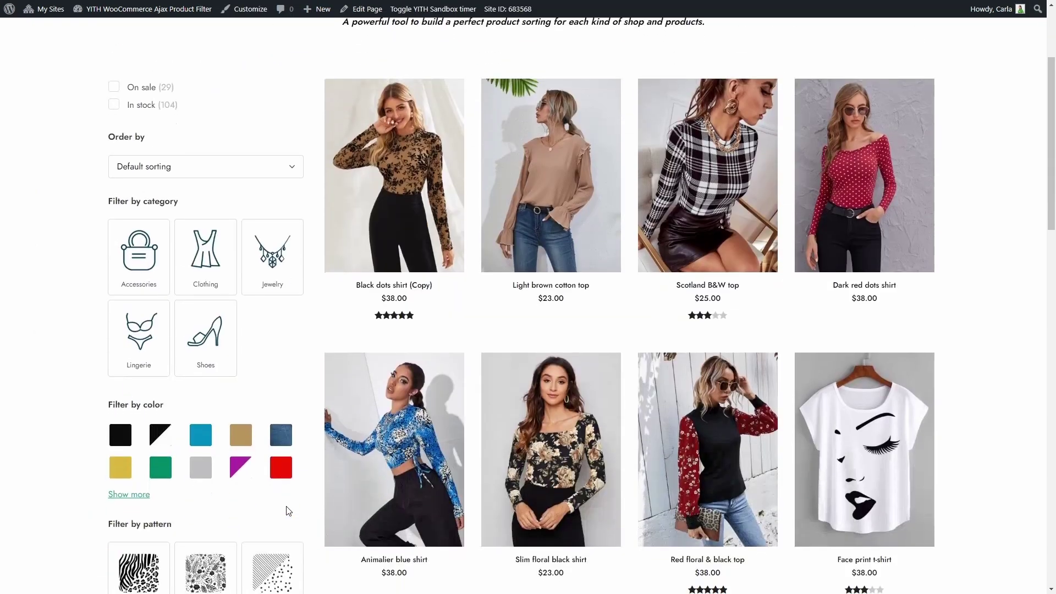
Examine the brand labels and item counts of Filter by brand on the shop page
scroll(287, 511, down, 10)
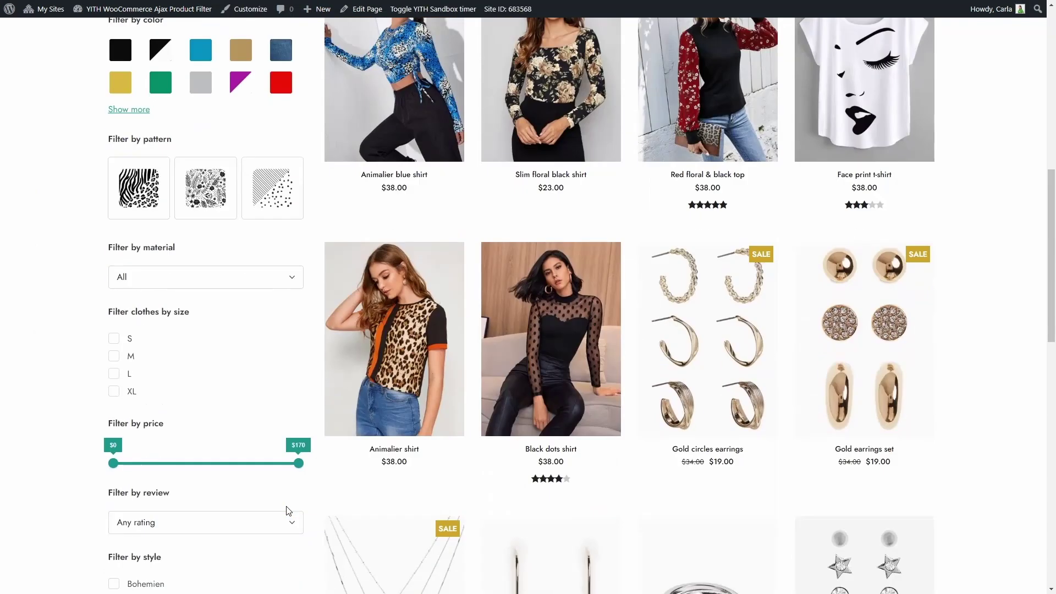
scroll(287, 510, down, 3)
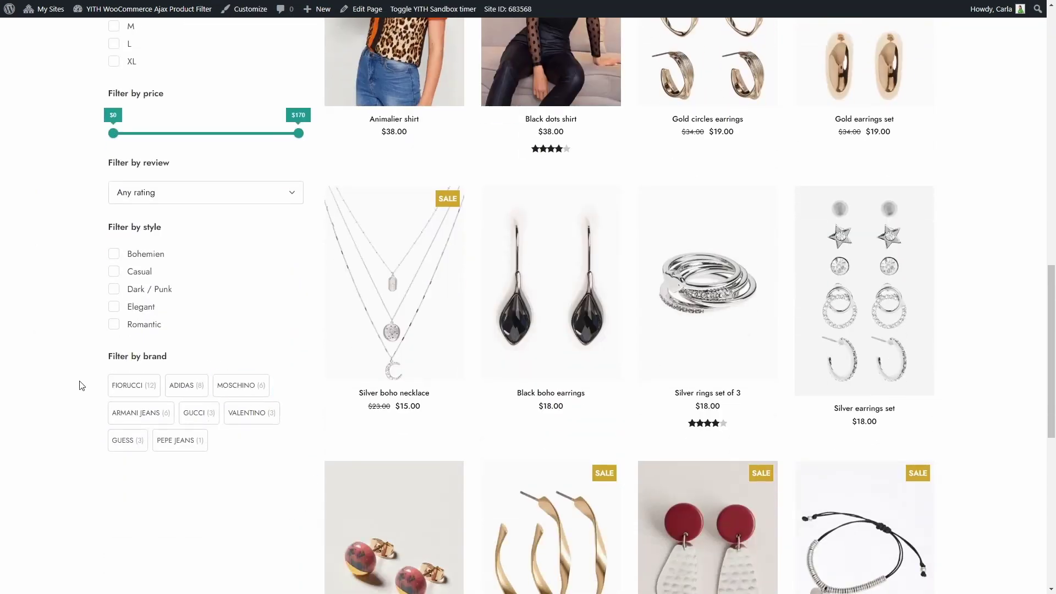
click(140, 388)
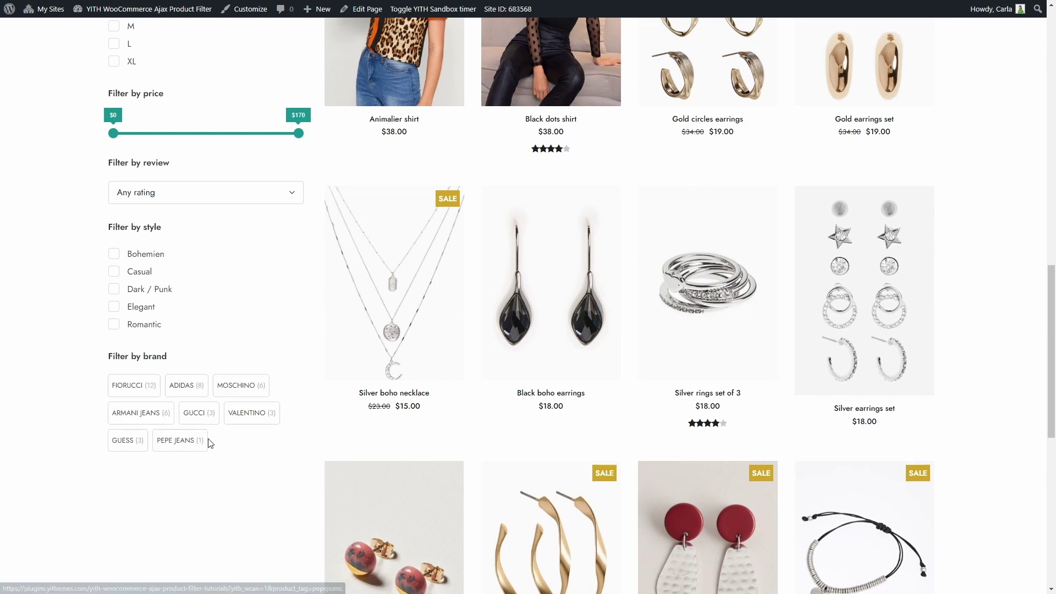
Filter the shop's products by the FIORUCCI brand and review the matching items
click(139, 390)
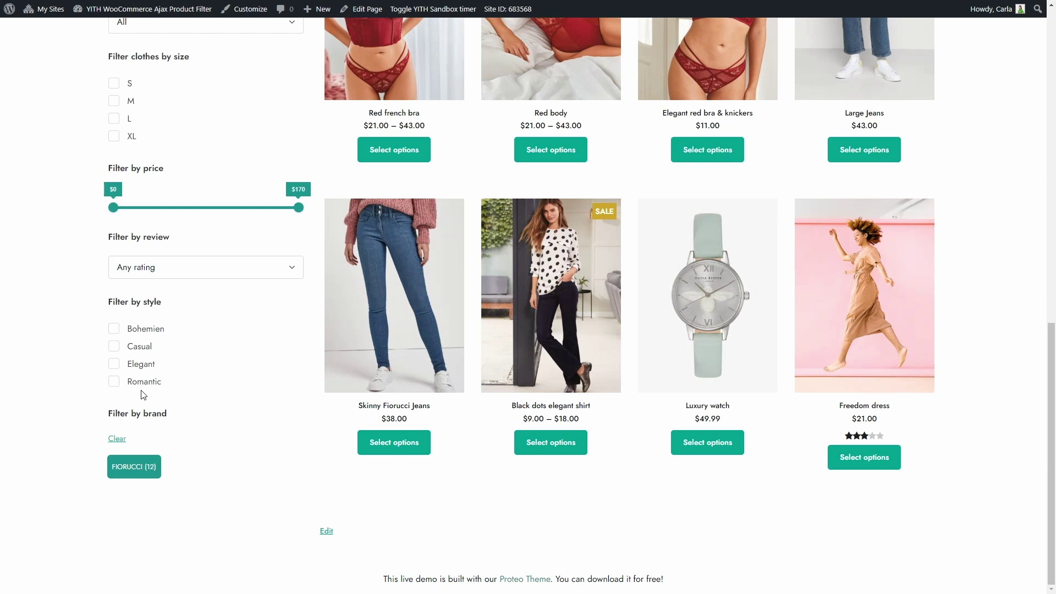
scroll(142, 394, up, 3)
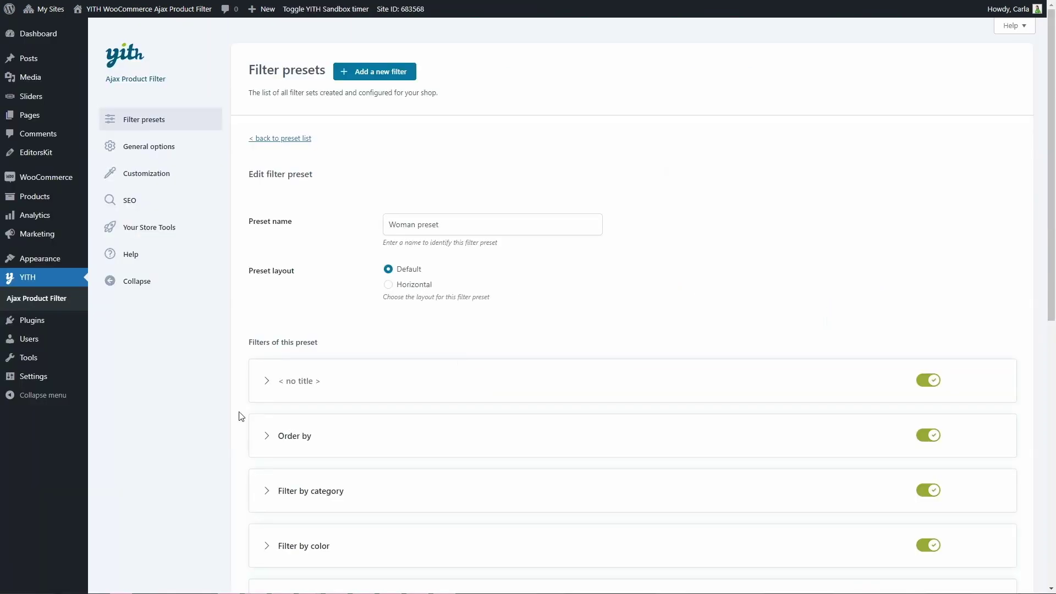
Return to the preset list and copy the shortcode of the Shop page preset
click(290, 139)
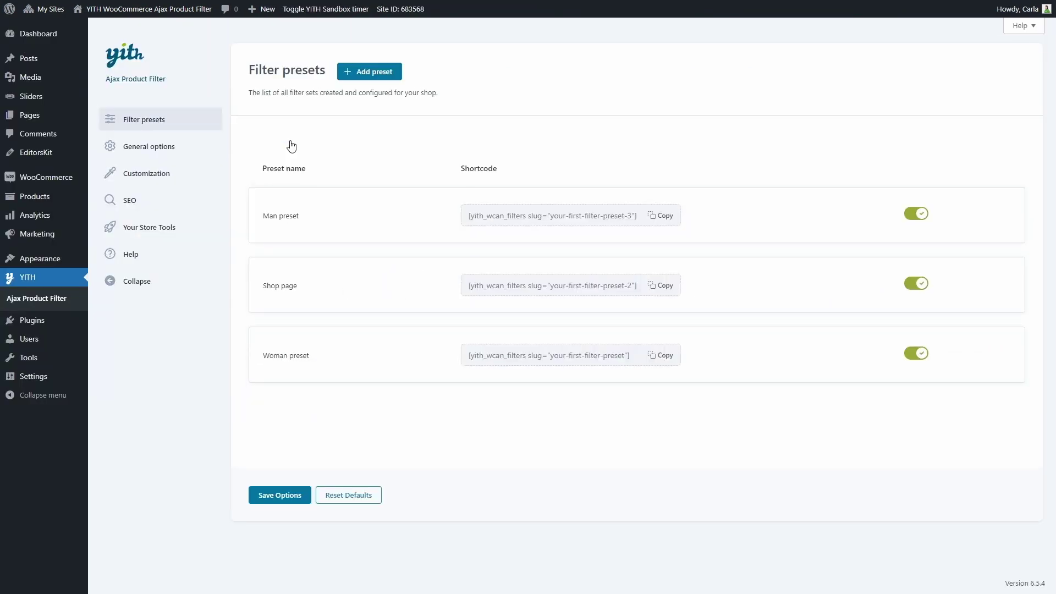
mouse_move(321, 288)
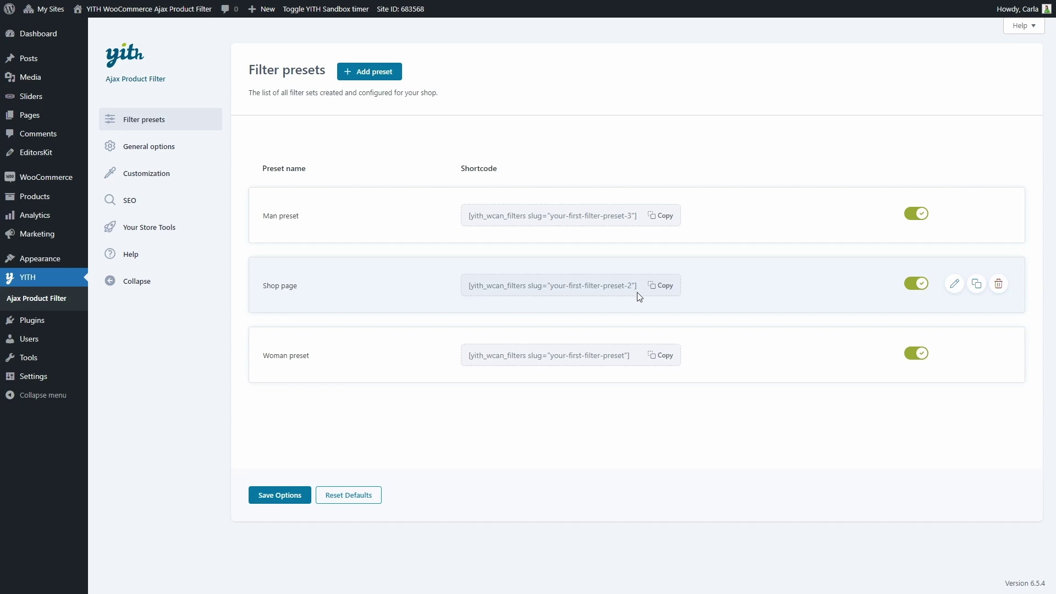
click(659, 290)
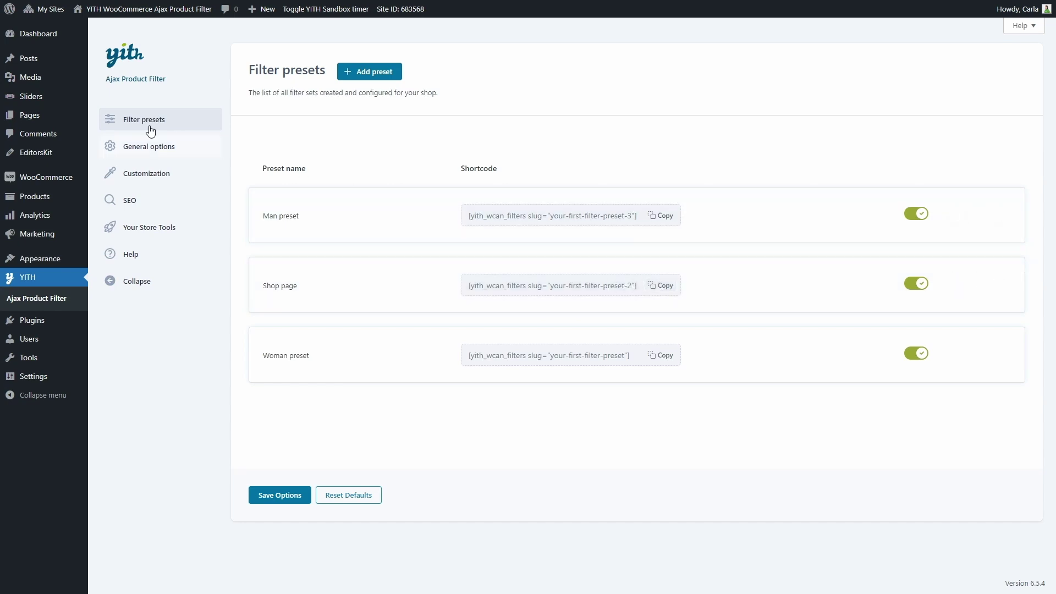
Create a new WordPress page titled "Sample page"
mouse_move(61, 115)
click(106, 132)
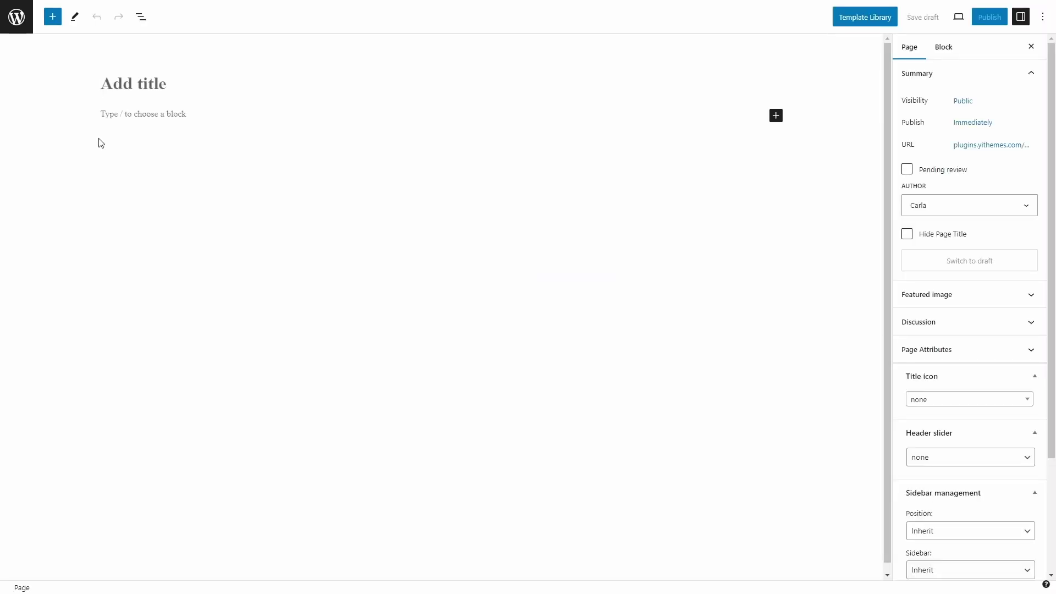
text(Sample page)
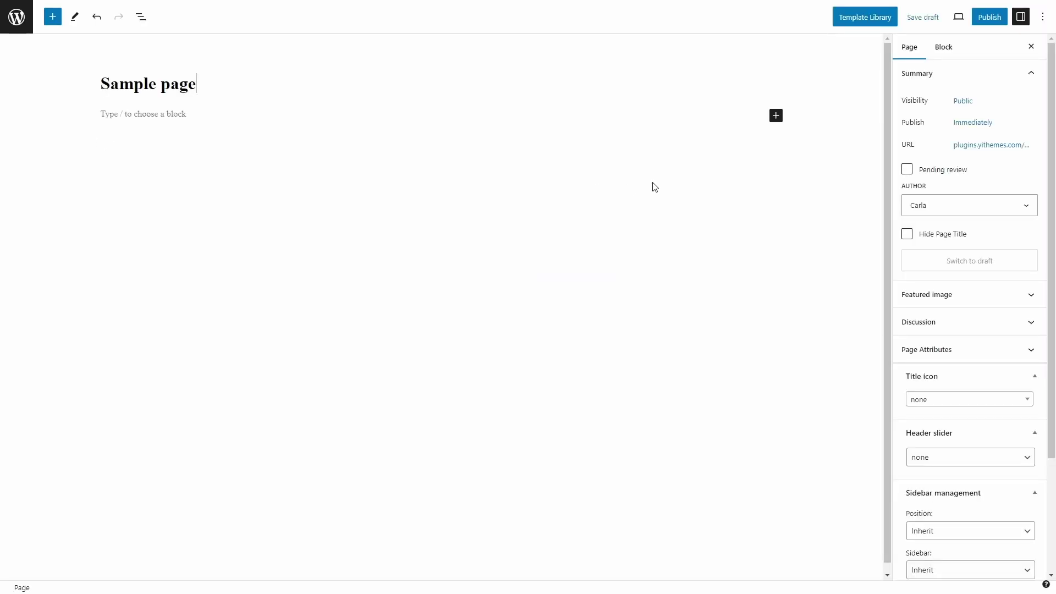
Add a Shortcode block to the page and paste the copied [yith_wcan_filters slug="your-first-filter-preset-2"] shortcode into it
click(776, 116)
click(861, 200)
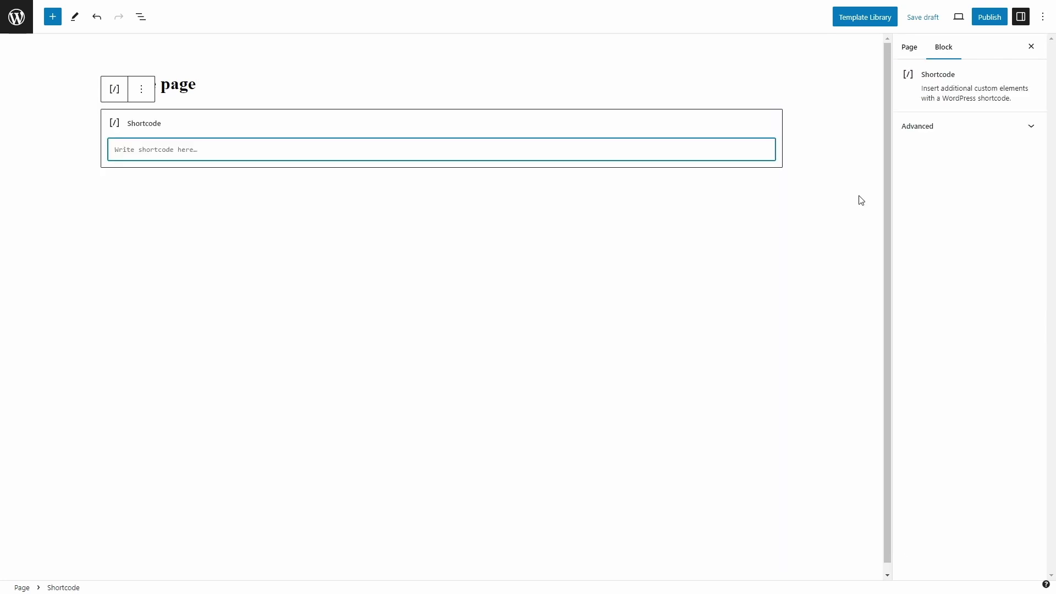
key(ctrl+v)
click(861, 200)
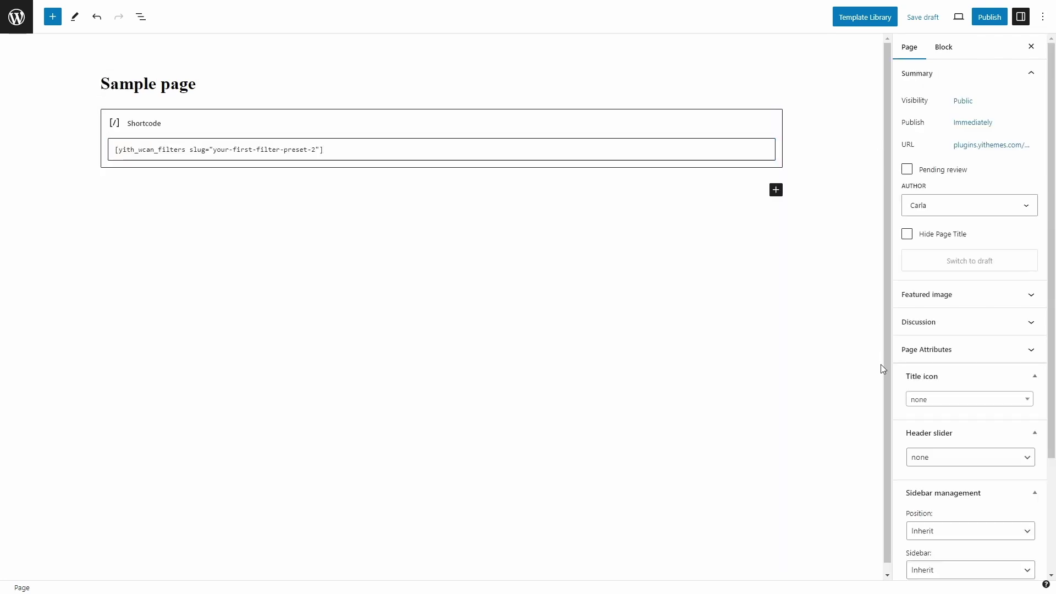
Set the page's sidebar position to No sidebar and preview the page in a new tab
click(935, 530)
click(958, 493)
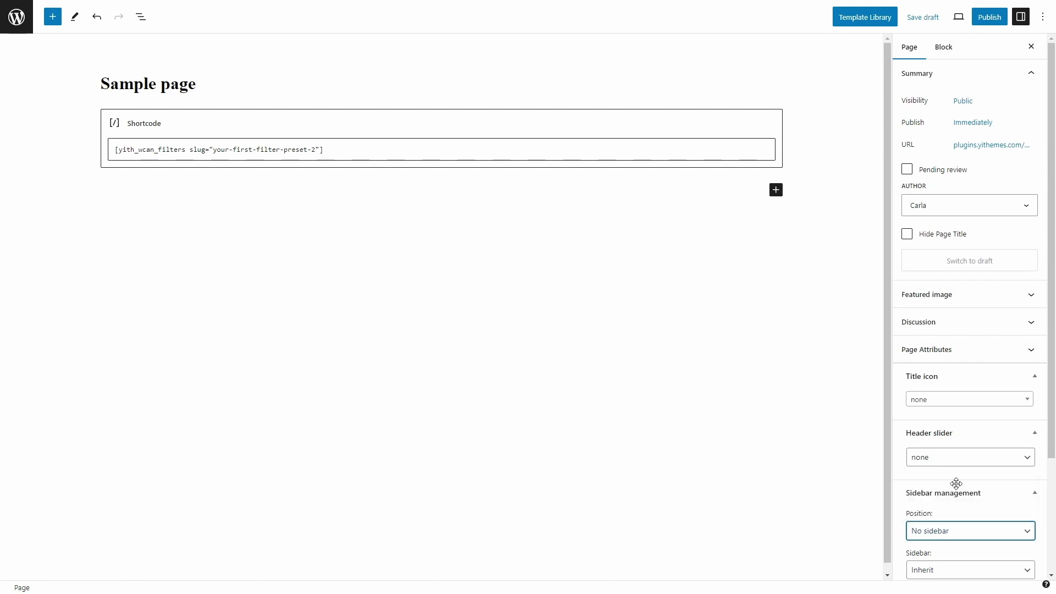
click(960, 18)
click(896, 116)
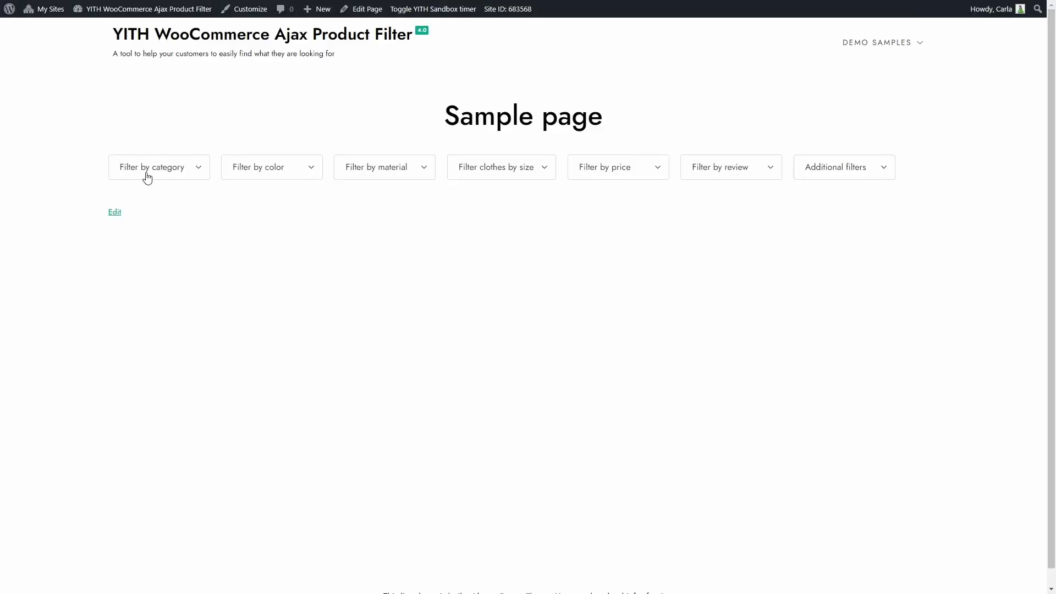
Examine the options of the horizontal filters on the previewed Sample page, from Filter by category to Additional filters
click(147, 178)
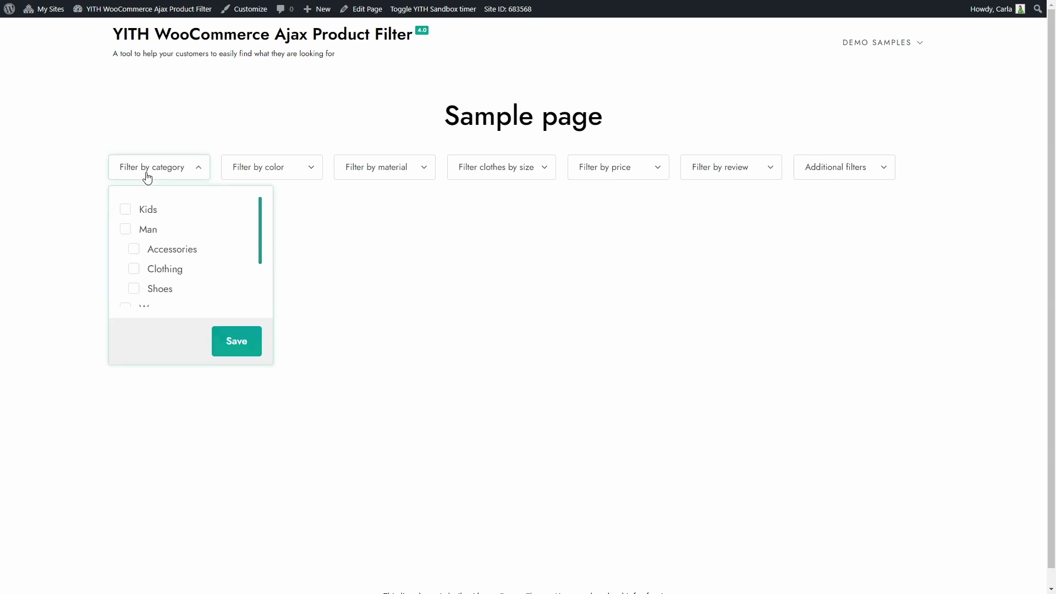
click(148, 177)
click(259, 175)
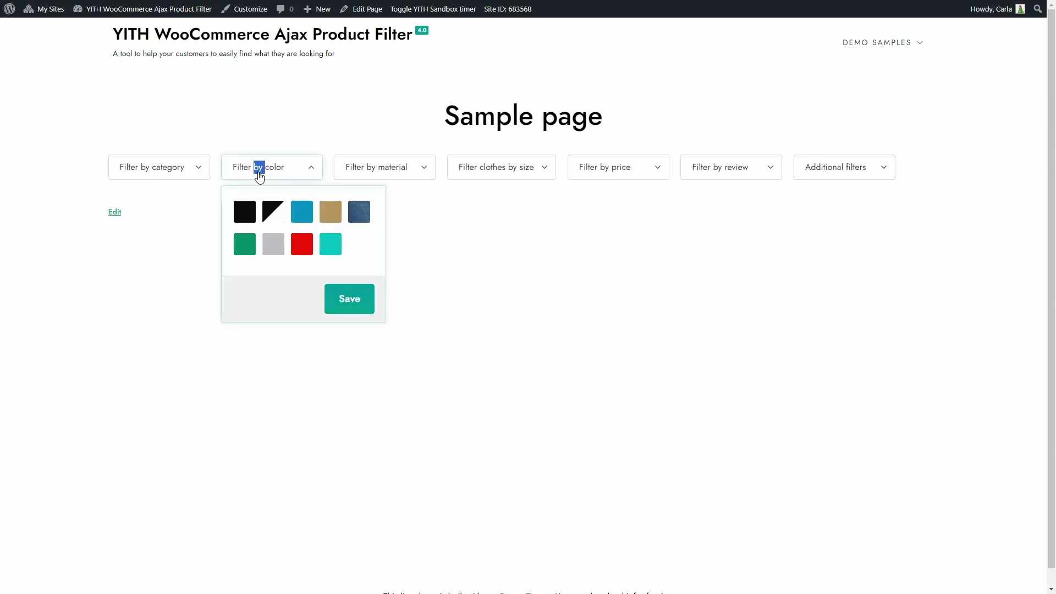
click(259, 166)
click(396, 176)
click(500, 175)
double_click(500, 174)
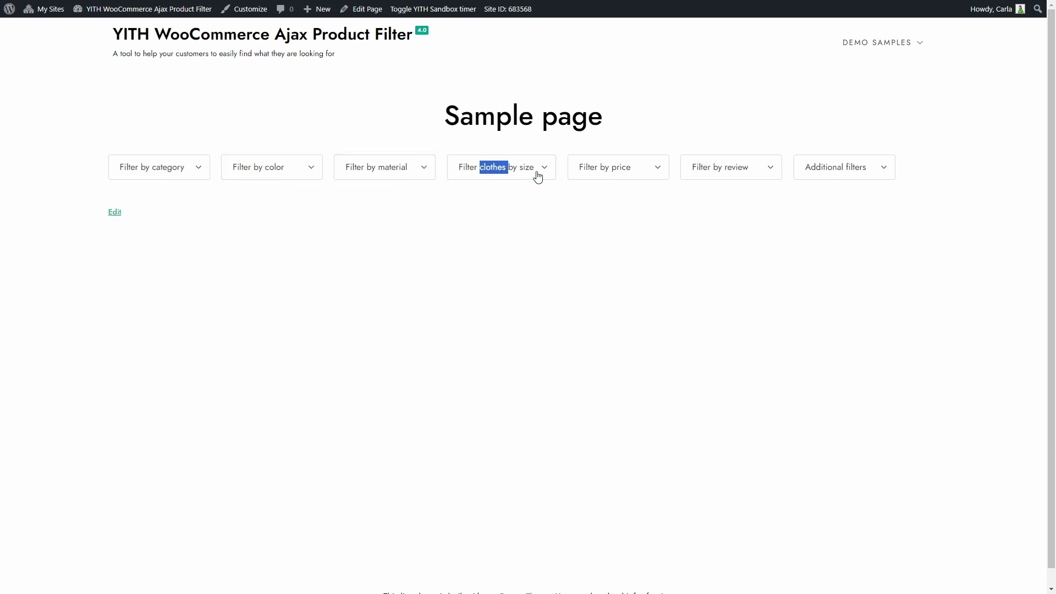
click(627, 175)
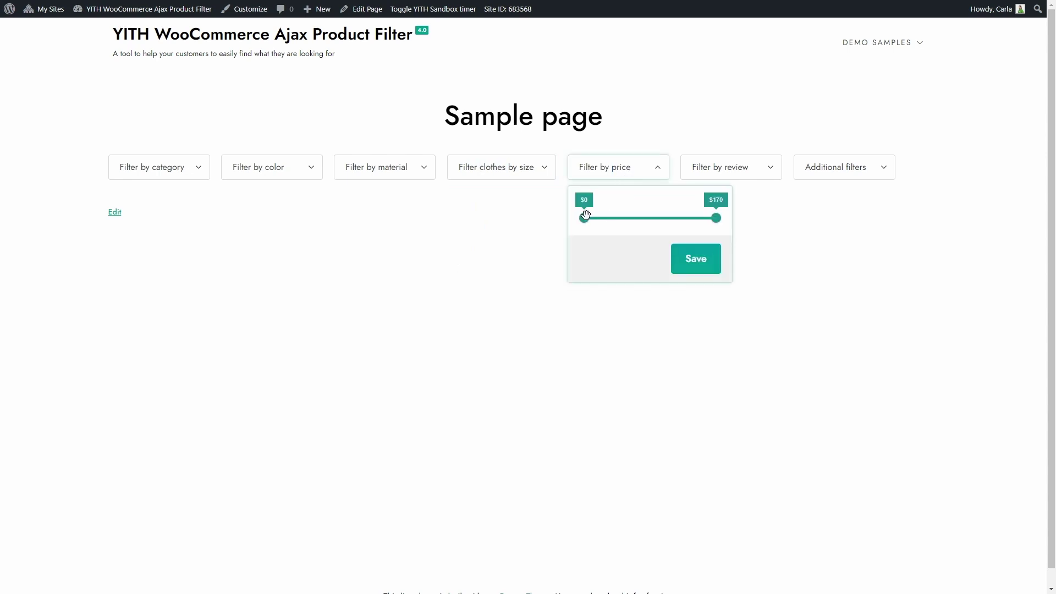
click(616, 177)
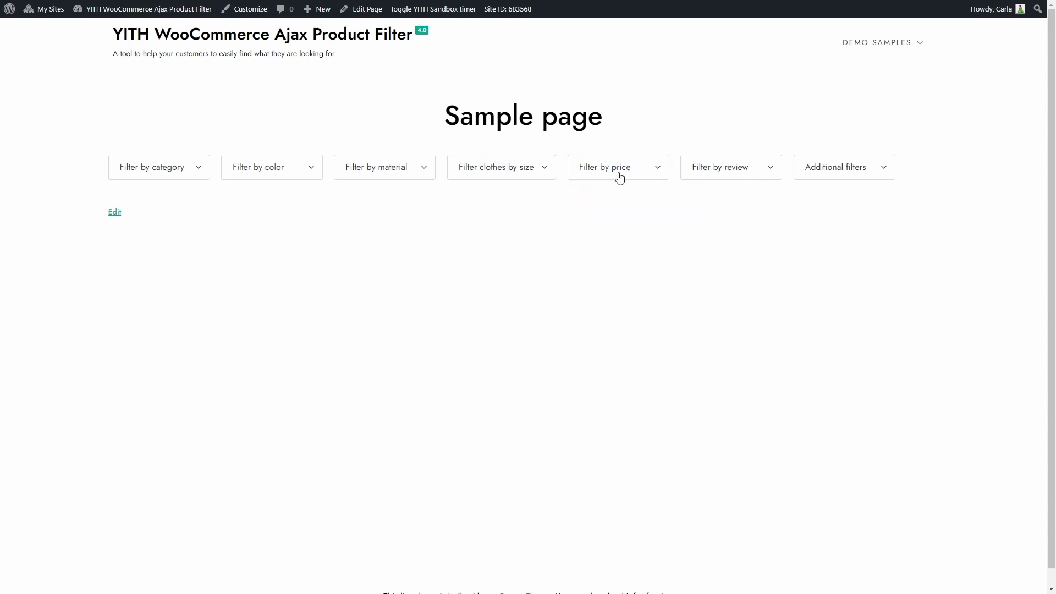
click(716, 174)
click(717, 173)
click(808, 168)
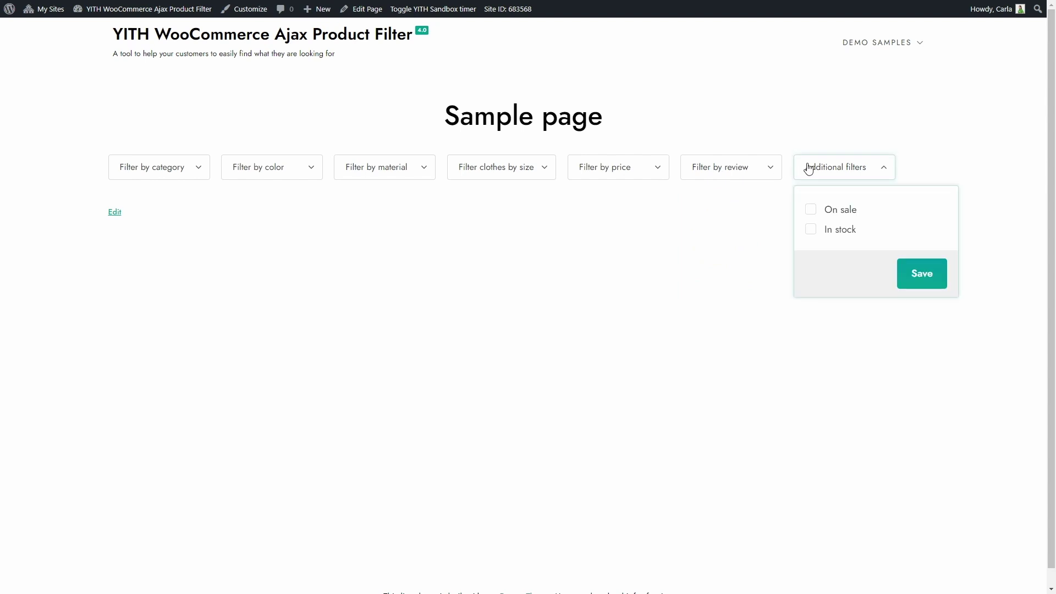
click(808, 168)
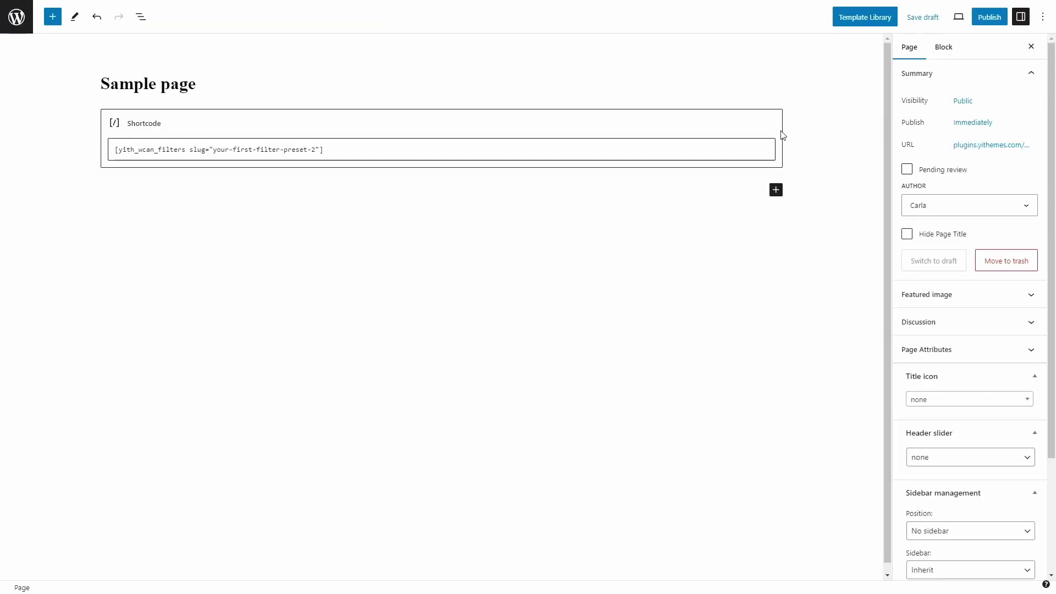
Return to the page editor and delete the Shortcode block from Sample page
click(777, 129)
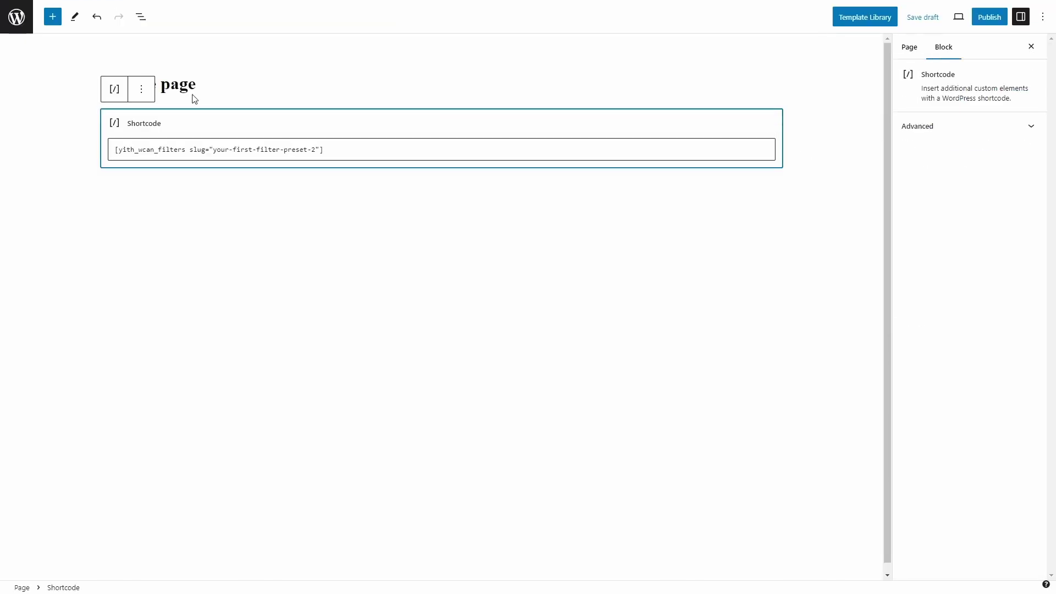
click(140, 91)
click(171, 323)
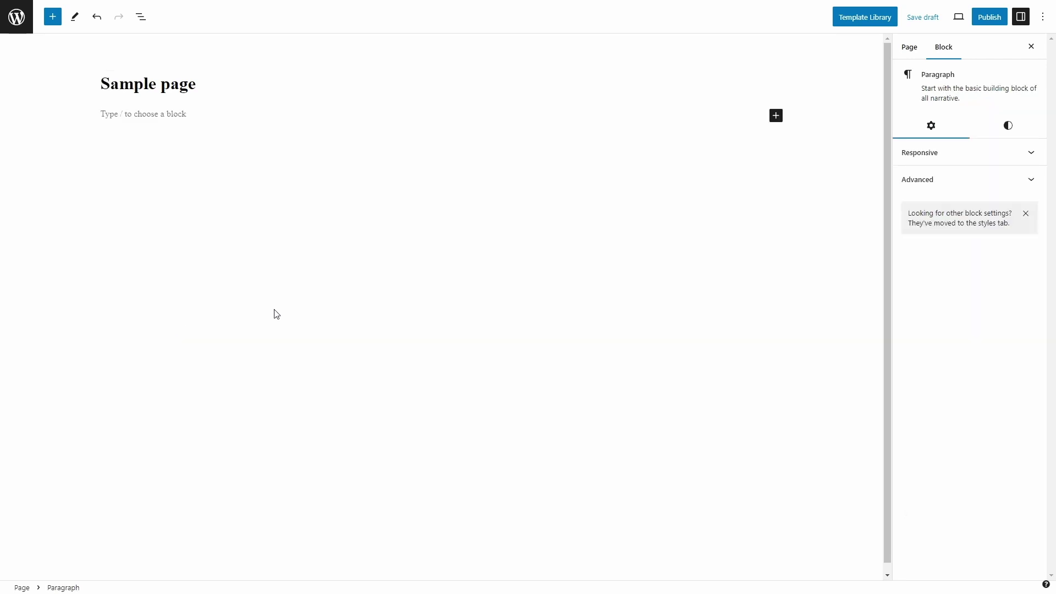
Add a YITH AJAX Filters Preset block to Sample page and set its preset to Shop page
click(775, 116)
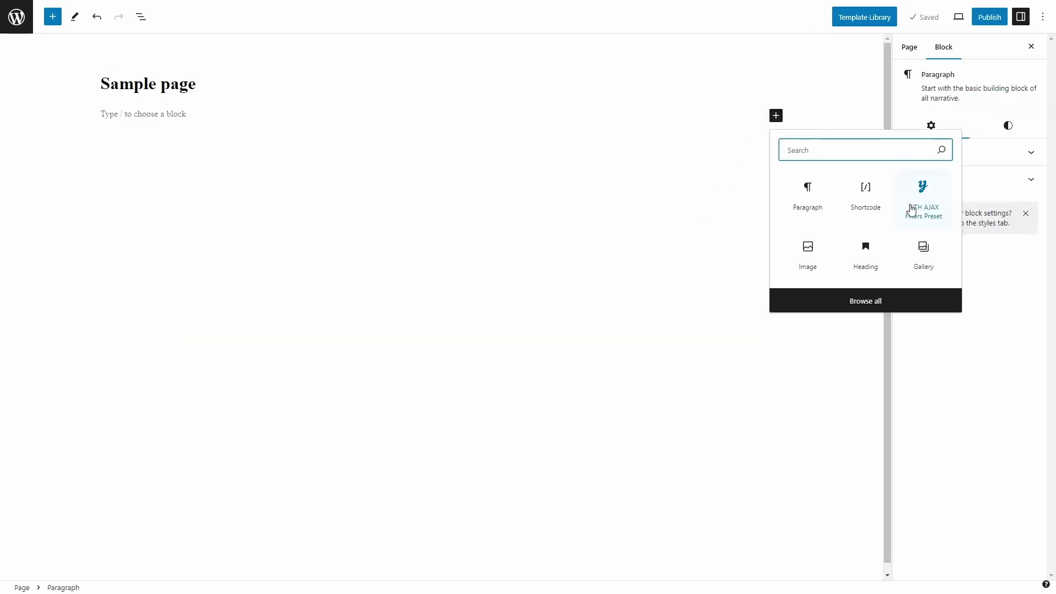
click(917, 220)
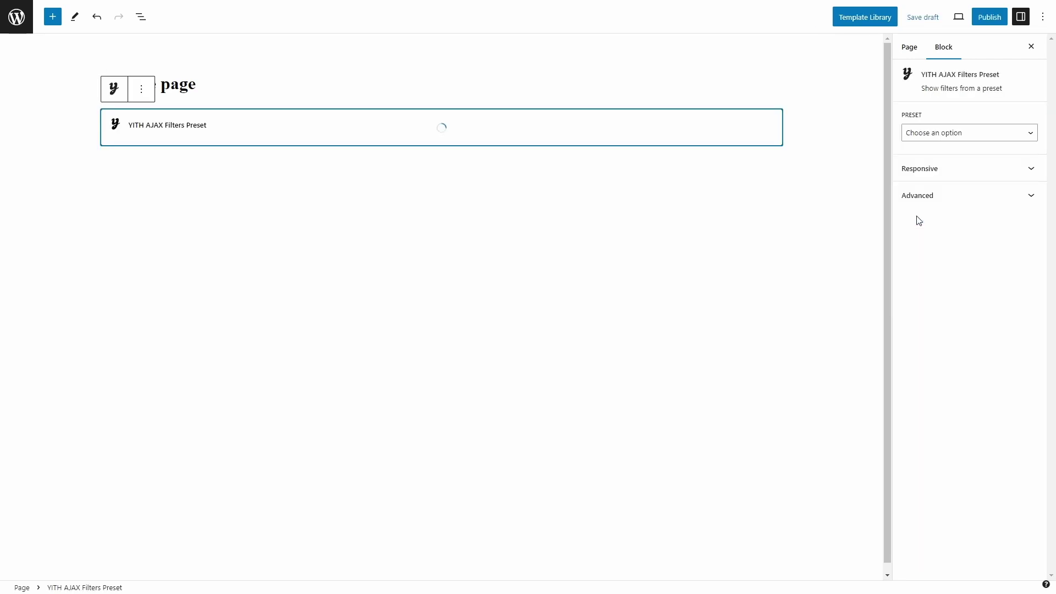
click(931, 133)
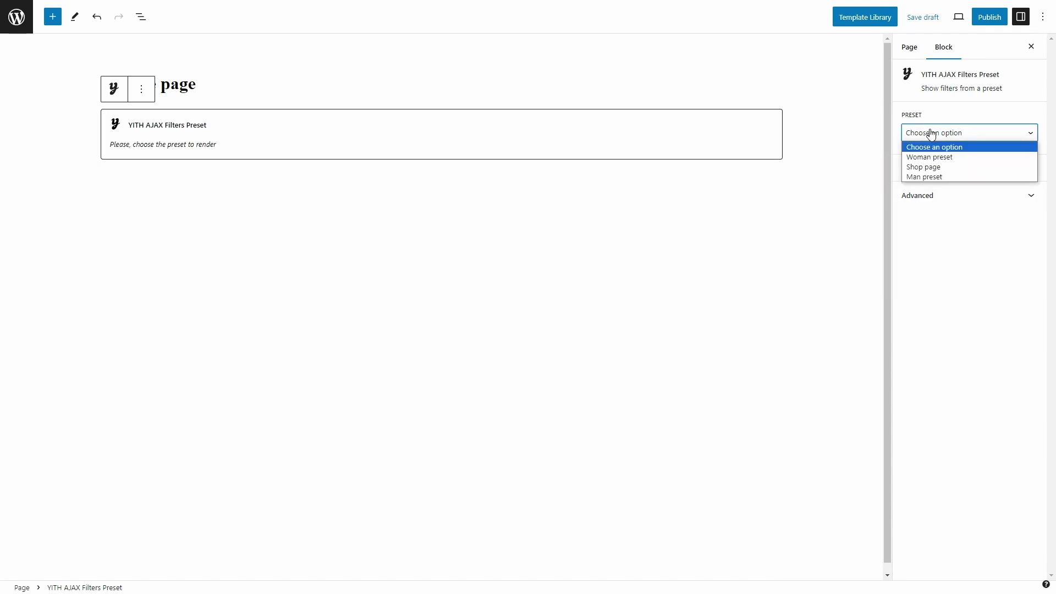
click(925, 167)
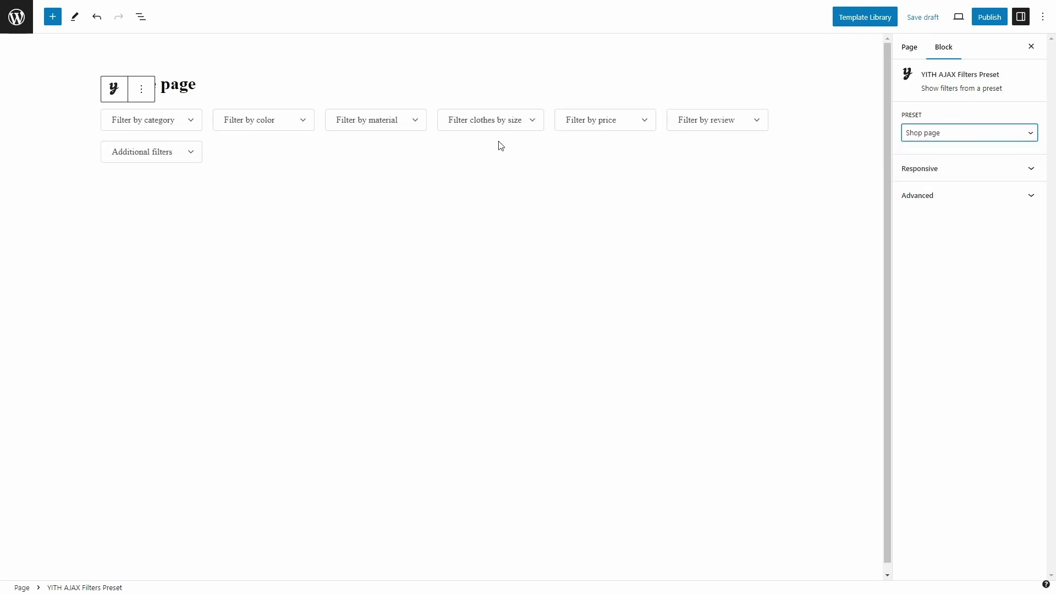
click(190, 125)
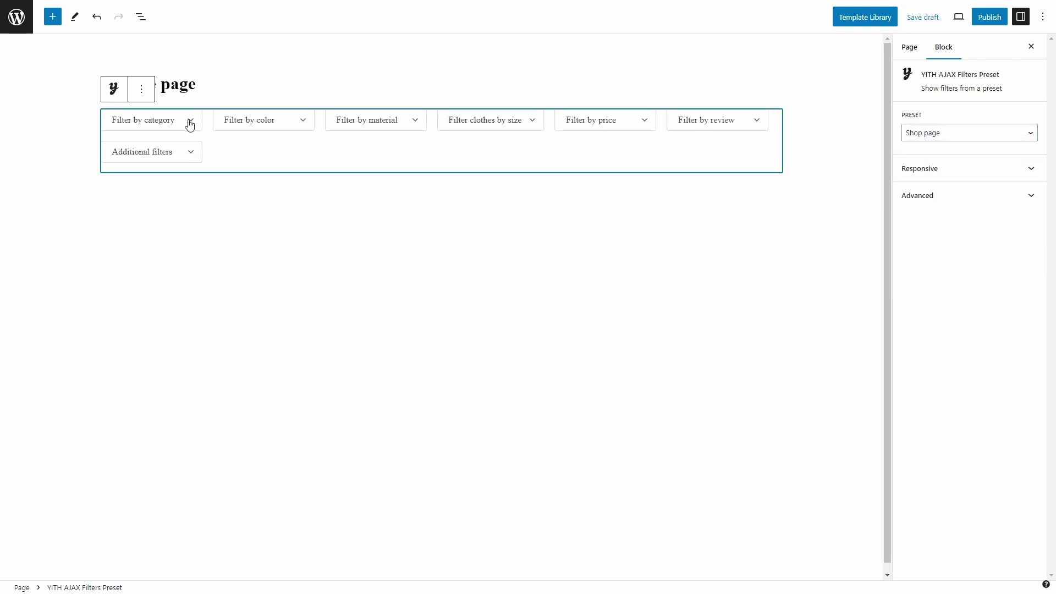
Review the Sidebar management options in the settings of Sample page
click(913, 49)
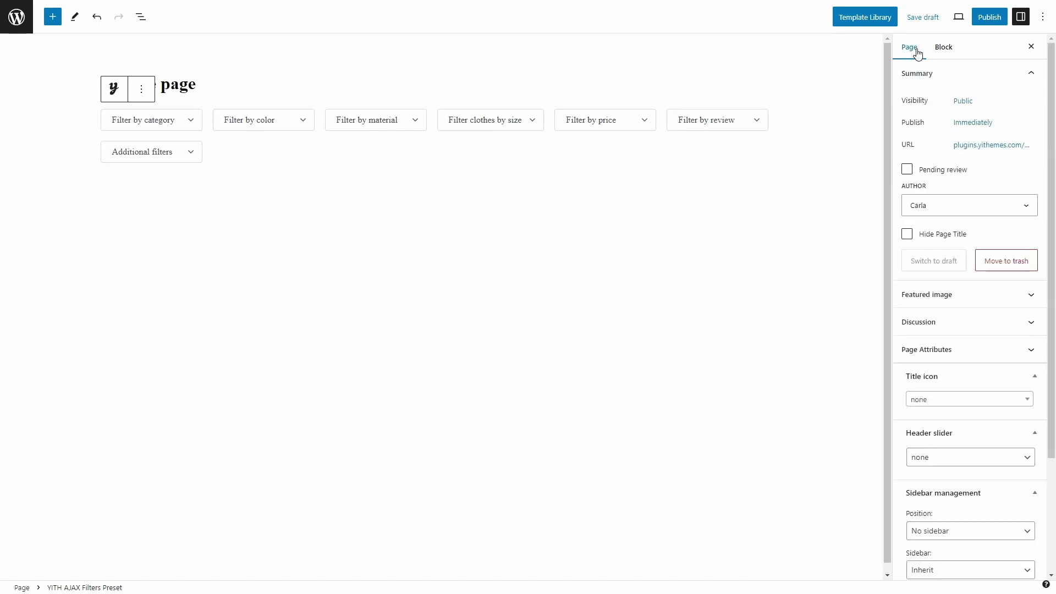
scroll(929, 418, down, 2)
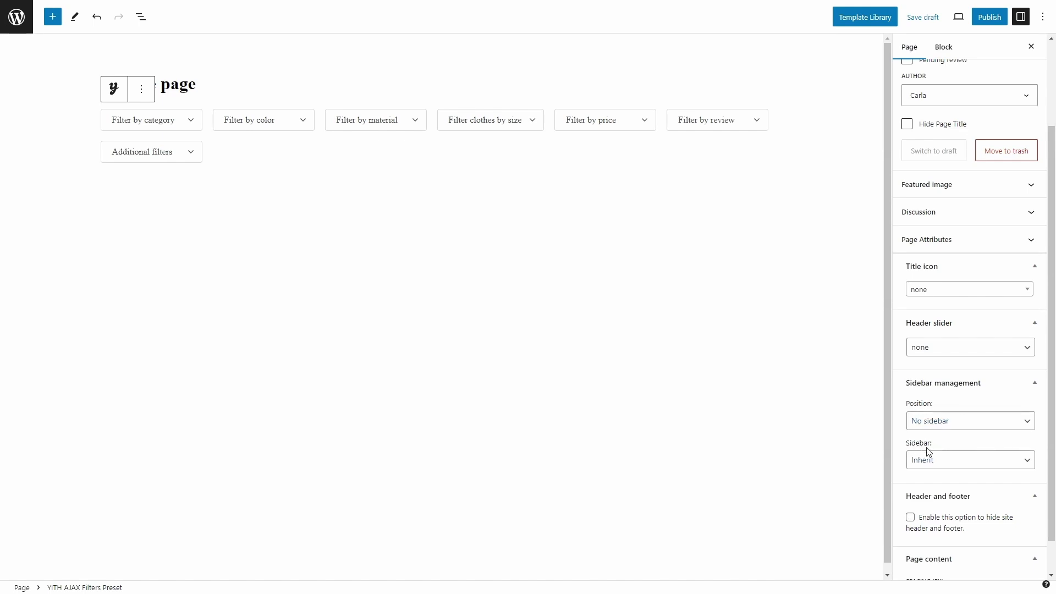
Leave the page editor for the site's widget areas, add a YITH AJAX Filters Preset block to Sidebar 4 and set its preset to Shop page
click(17, 17)
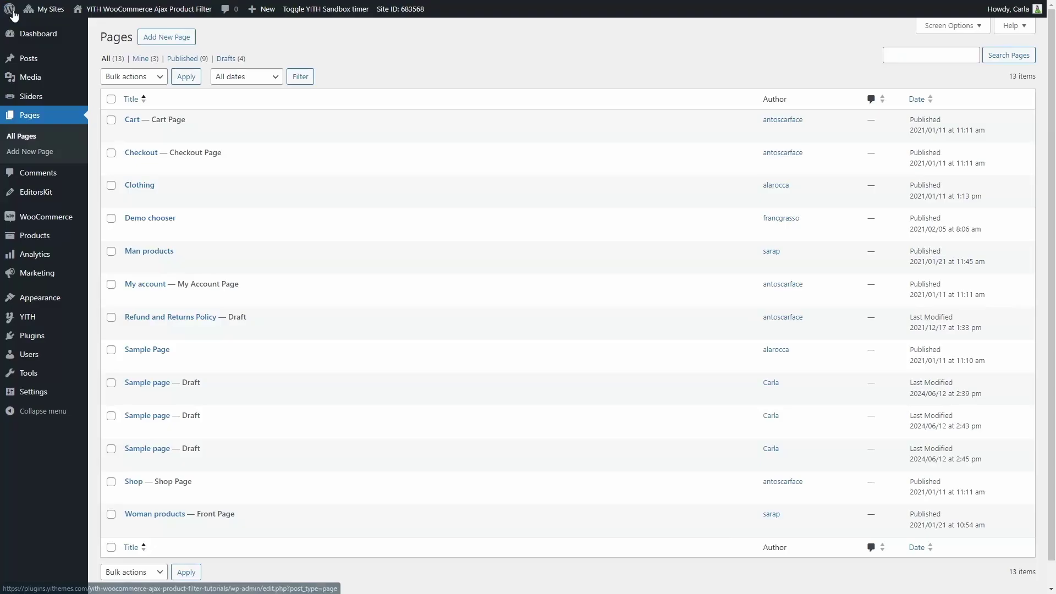
mouse_move(55, 299)
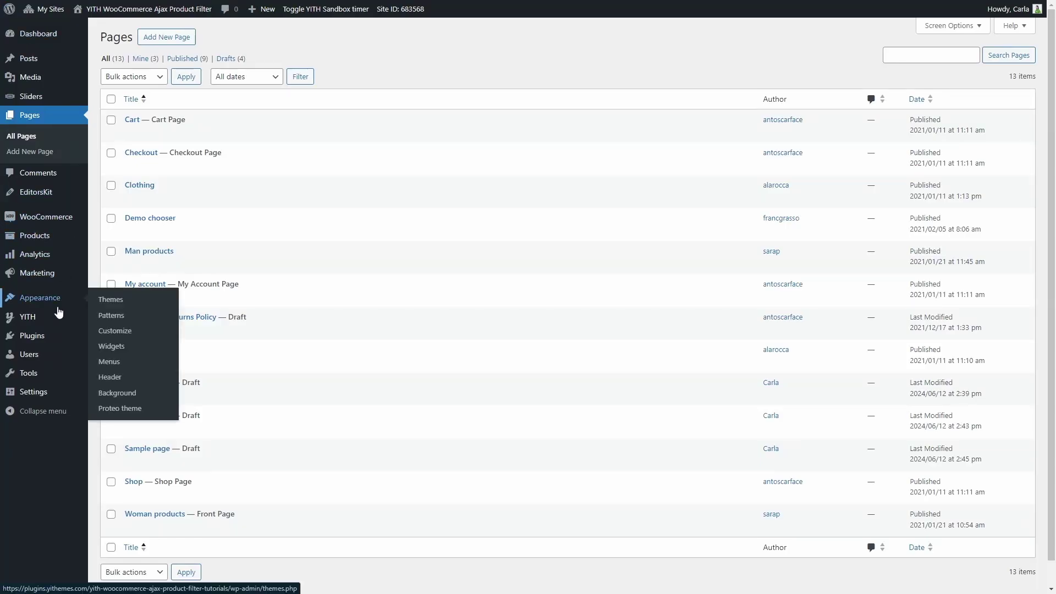
click(113, 352)
scroll(115, 353, down, 3)
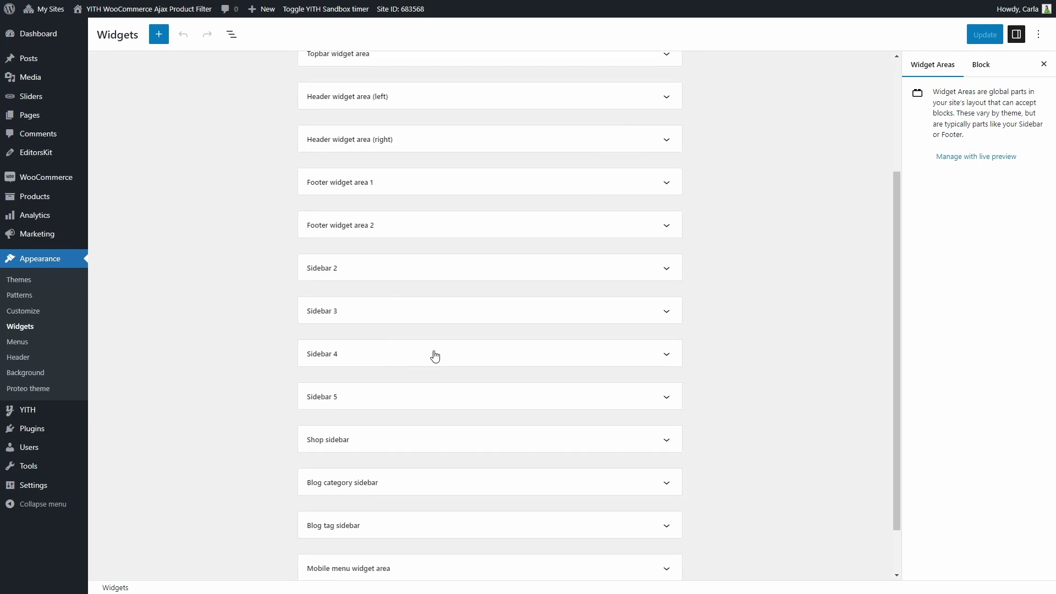
click(655, 359)
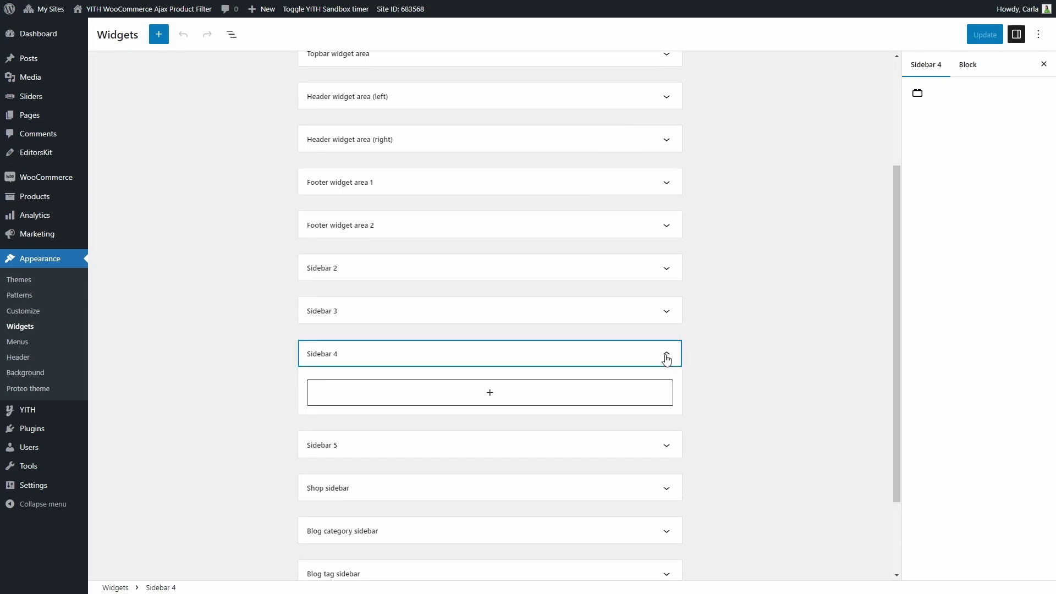
click(497, 393)
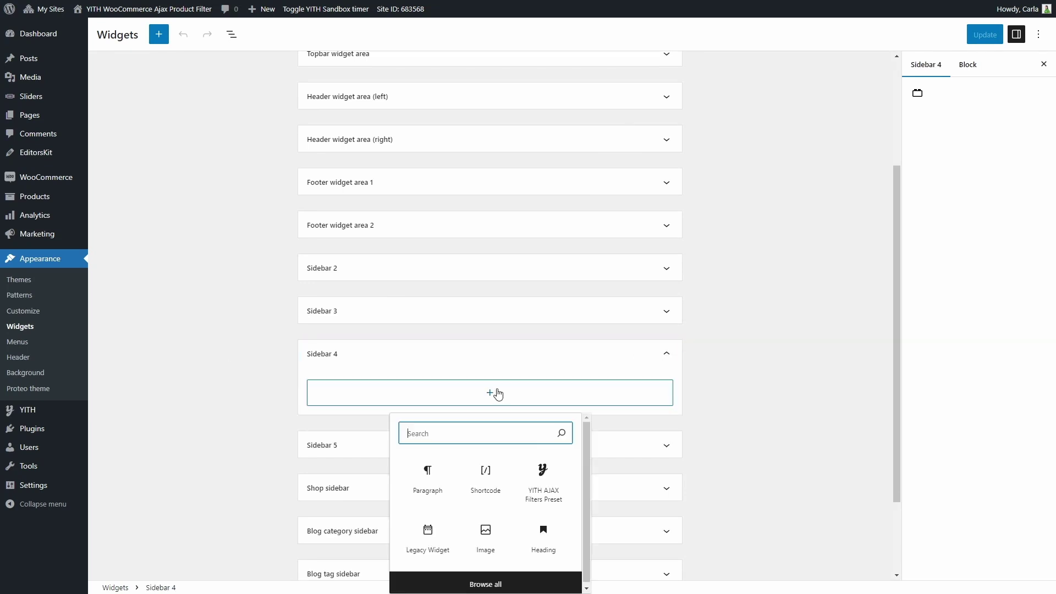
click(547, 475)
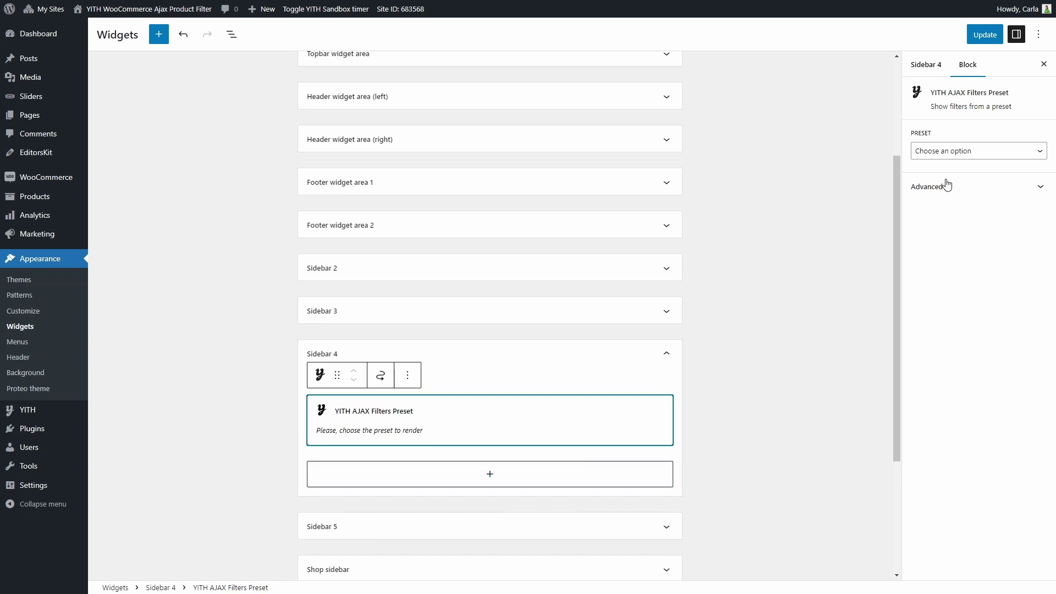
click(959, 154)
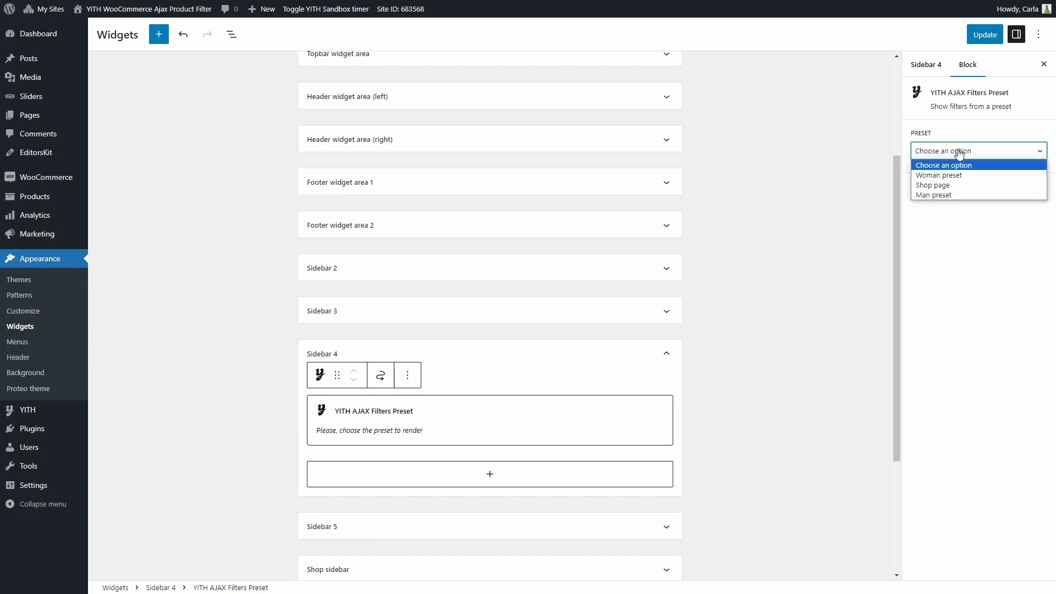
click(957, 186)
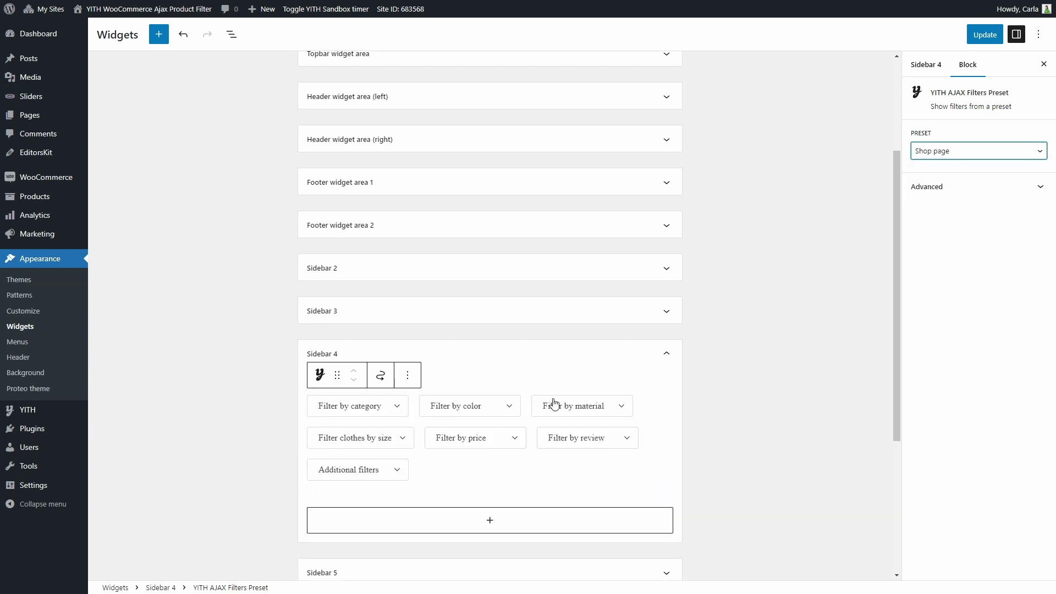
Change the preset of the Sidebar 4 filter block to Woman preset and review its filters
click(966, 157)
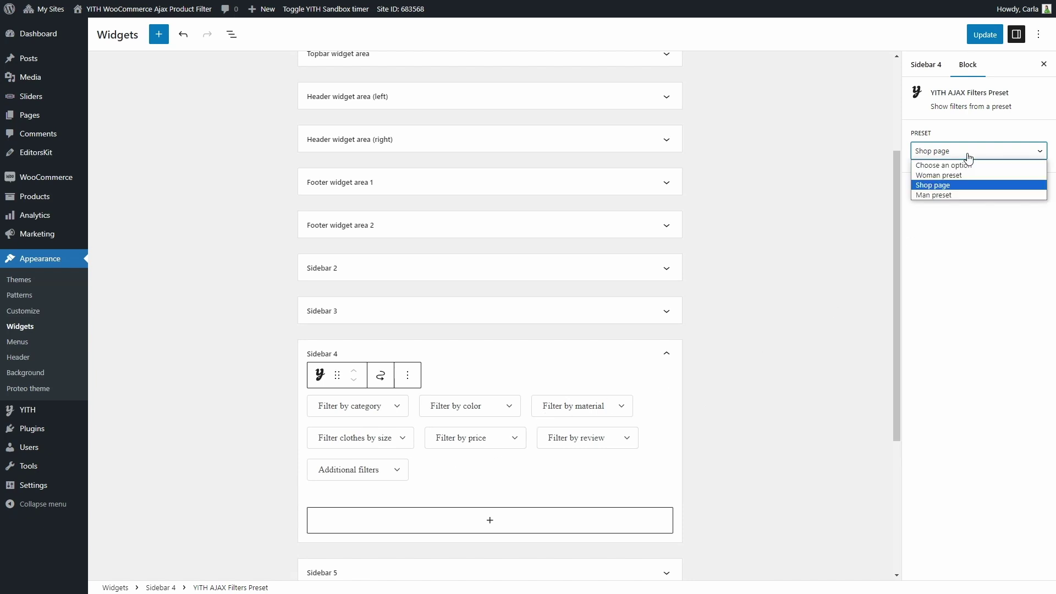
click(964, 176)
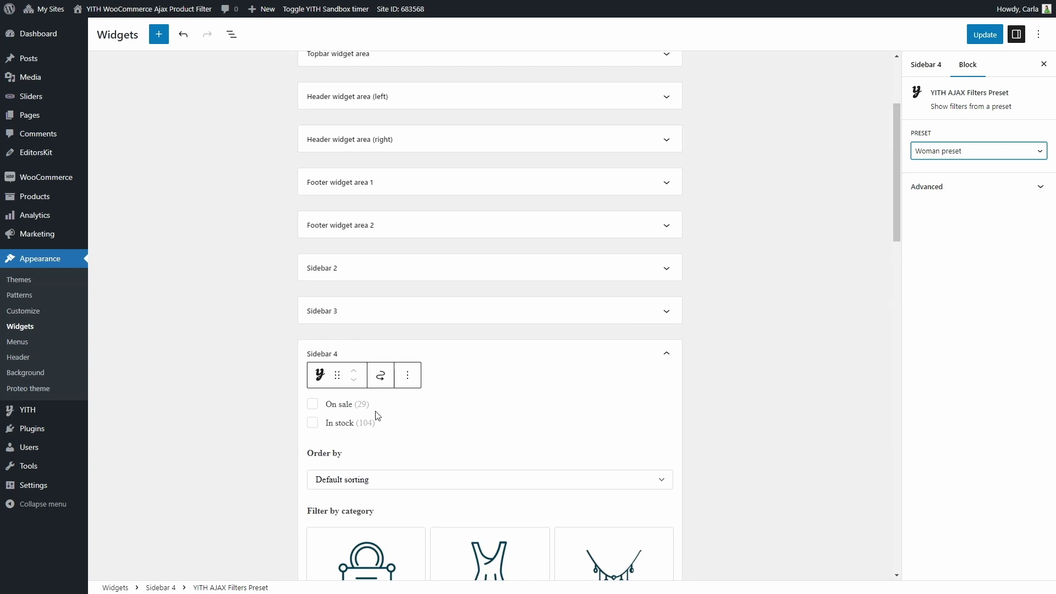
scroll(378, 415, down, 4)
scroll(377, 415, down, 17)
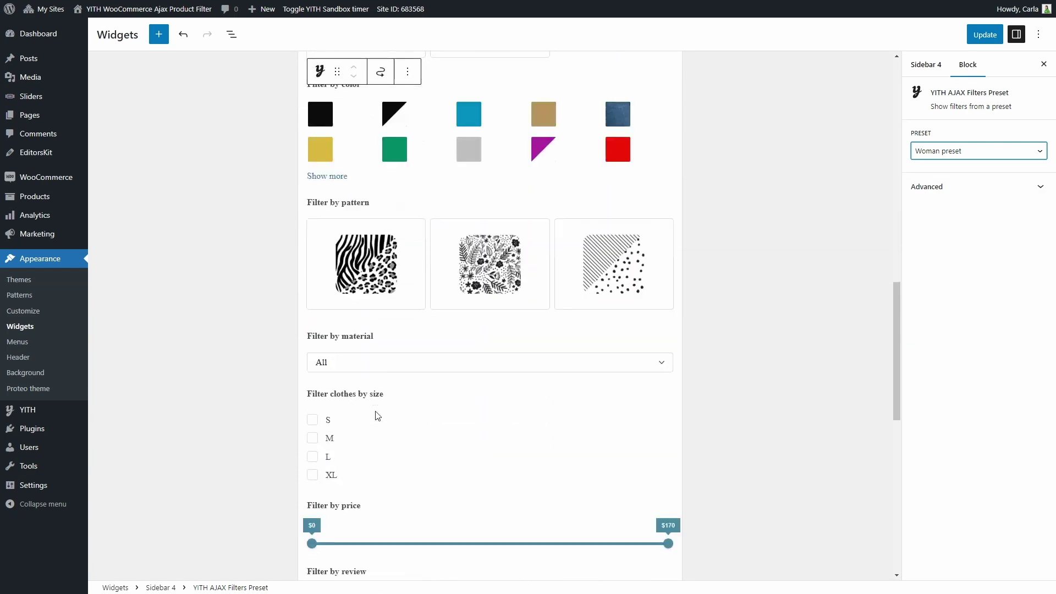
scroll(378, 415, up, 16)
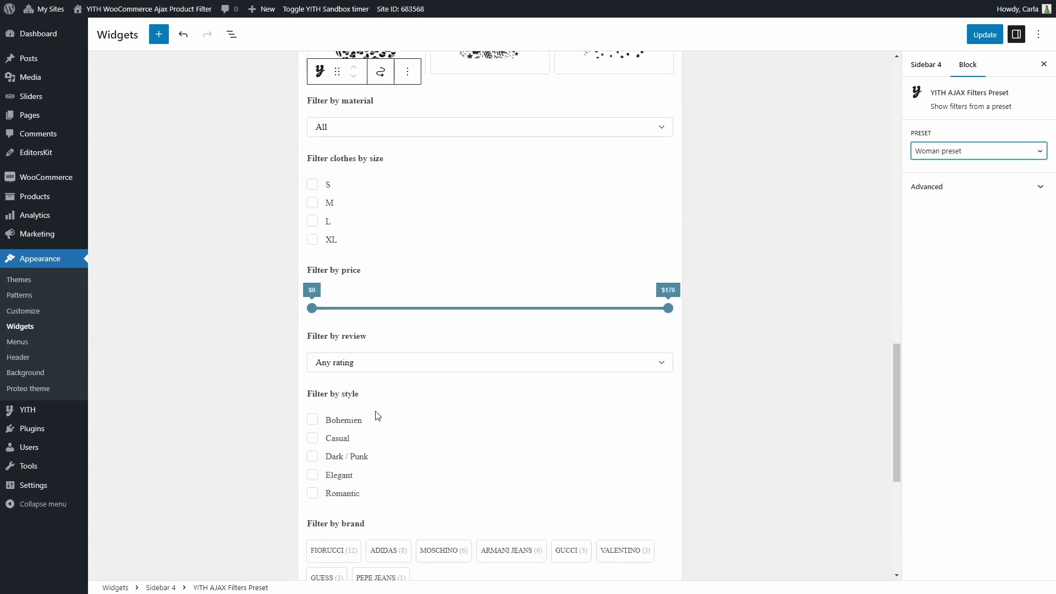
scroll(377, 415, up, 5)
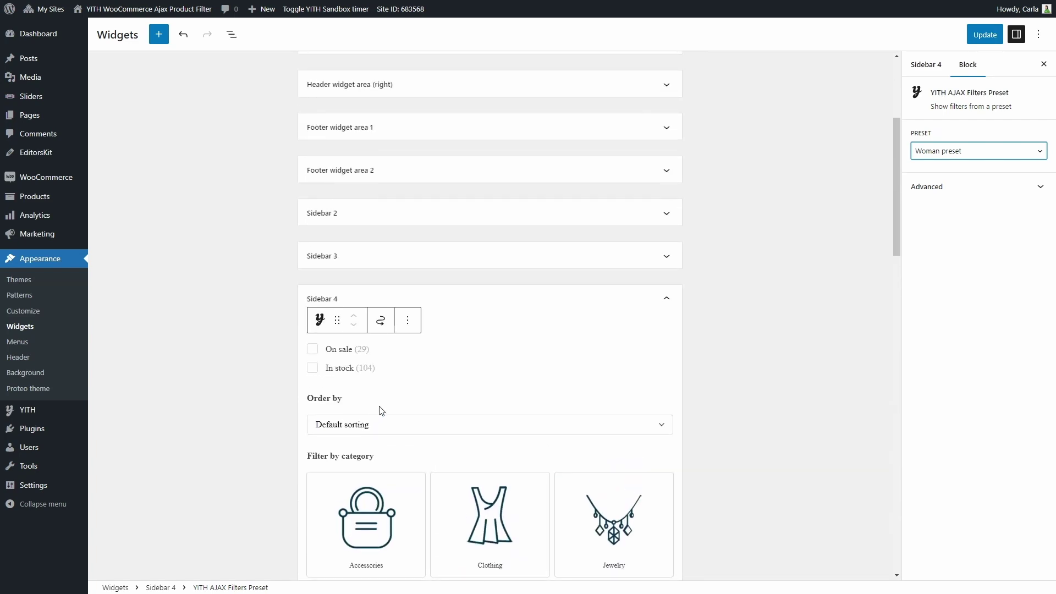